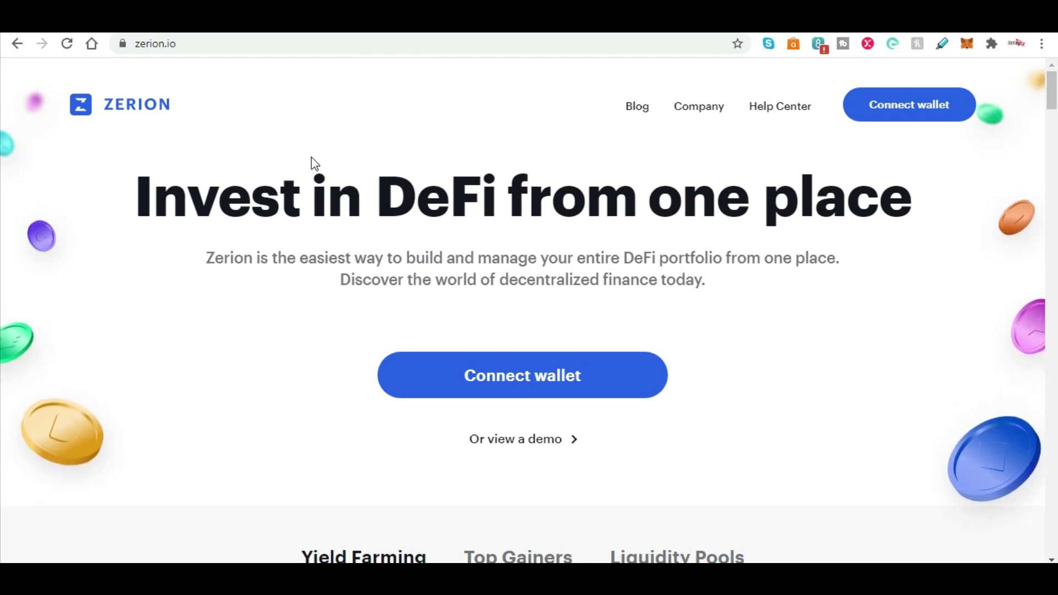
# Log in with MetaMask, connect Account 1 to Zerion, and confirm adding the wallet
pyautogui.click(915, 113)
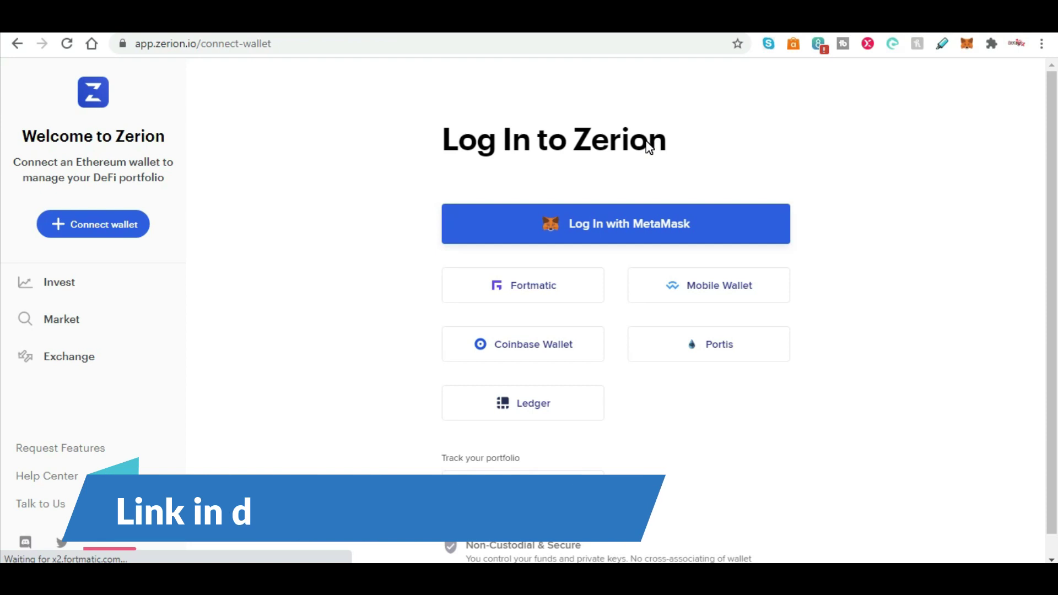
pyautogui.click(644, 228)
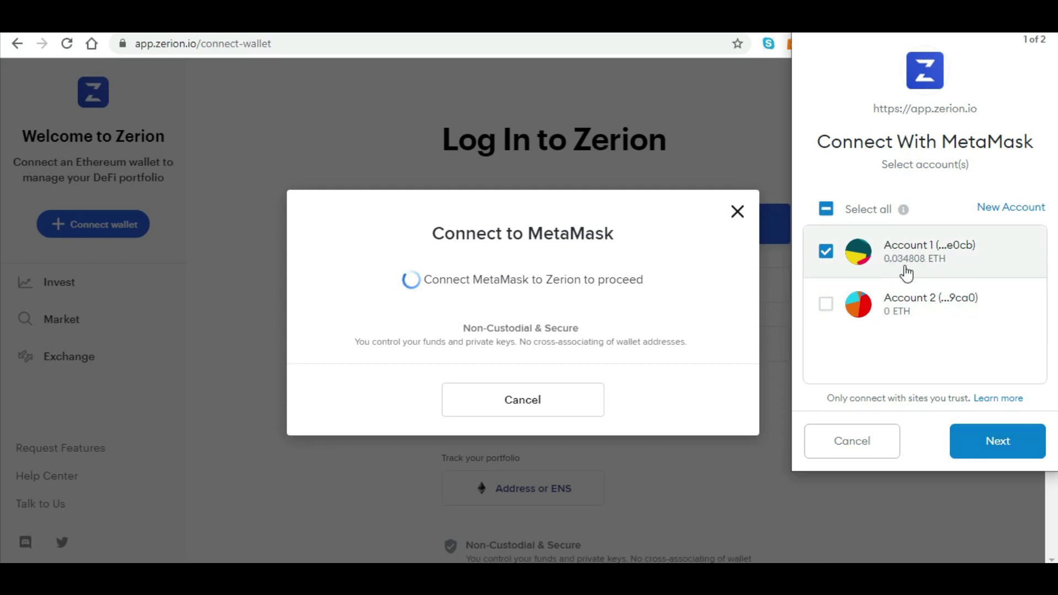
pyautogui.click(996, 443)
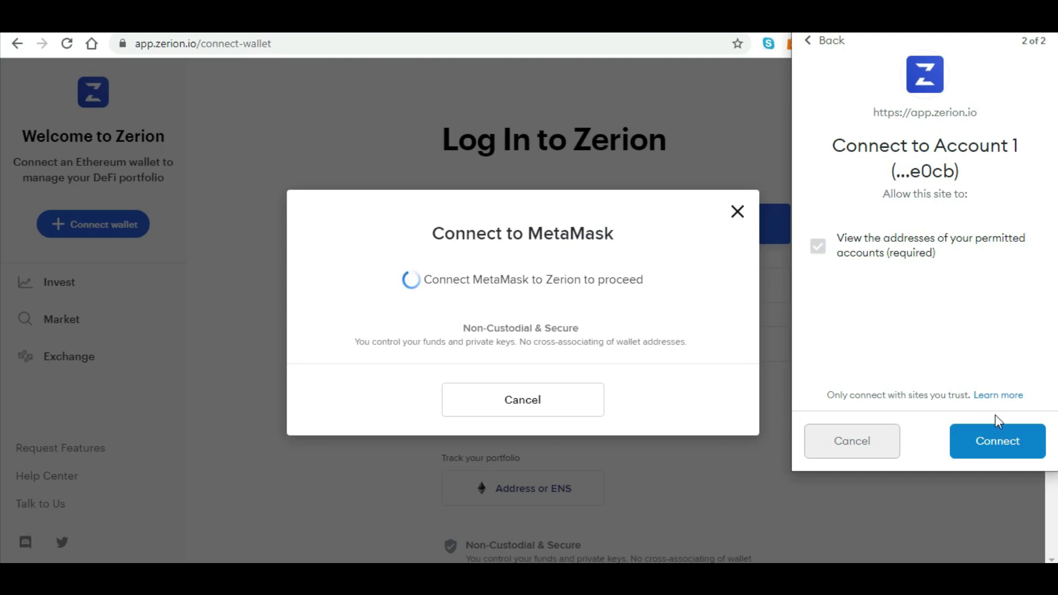
pyautogui.click(998, 442)
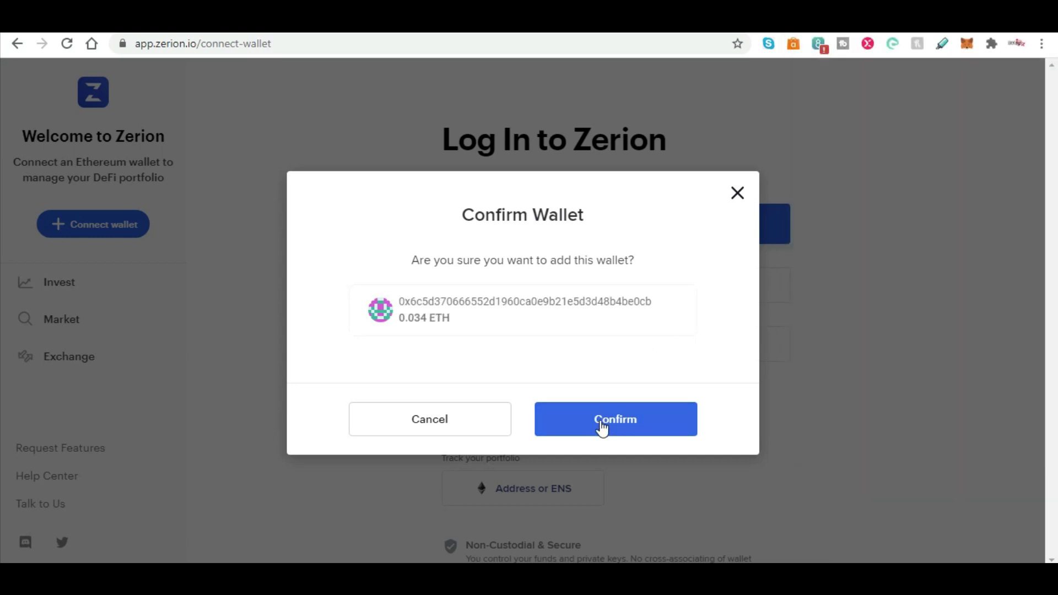
pyautogui.click(614, 424)
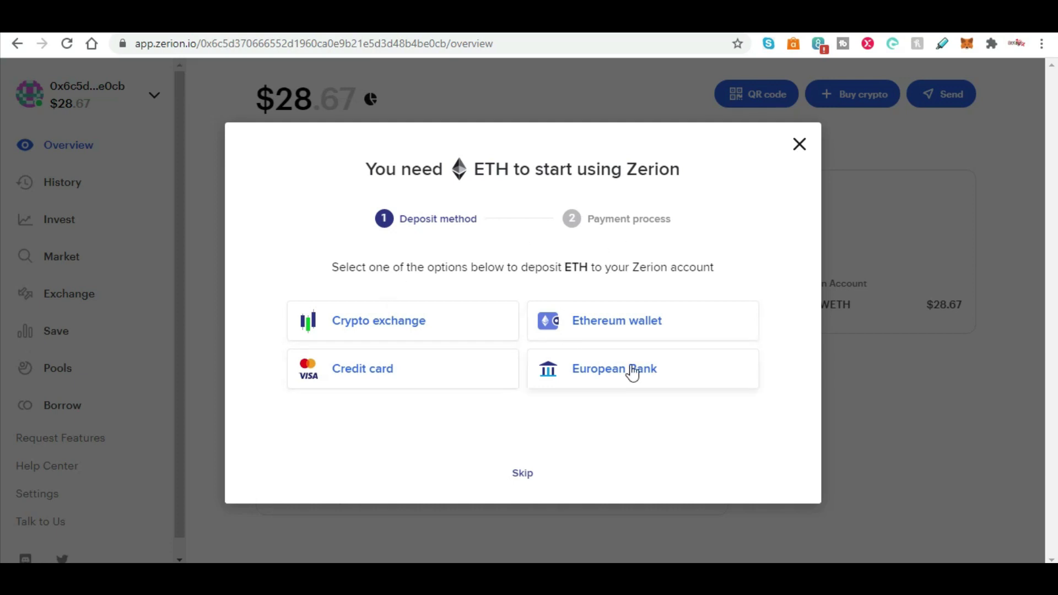
# Skip the 'You need ETH' deposit dialog to reach the $28.67 portfolio overview
pyautogui.click(522, 475)
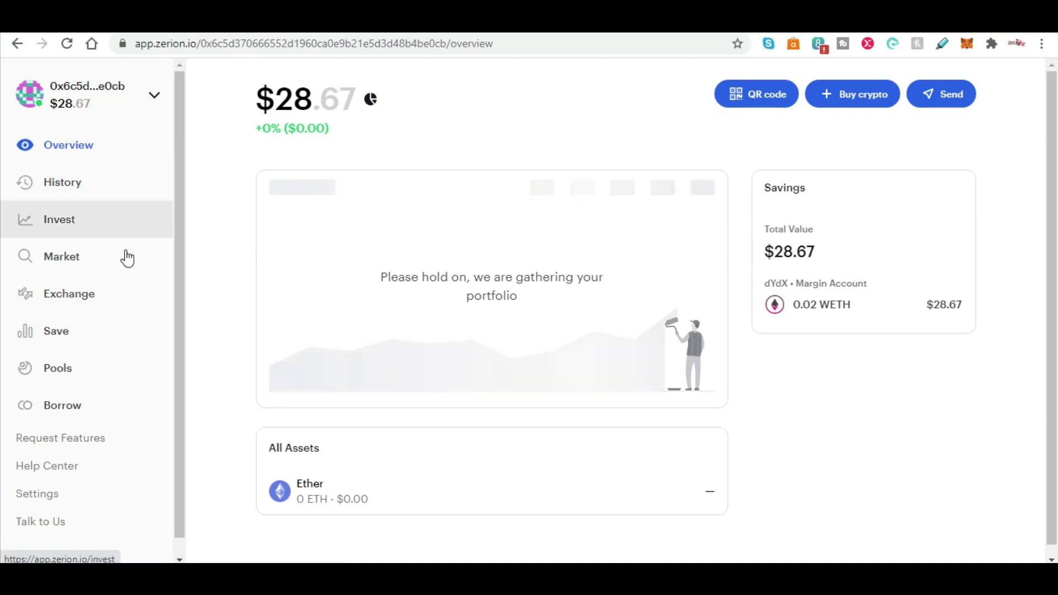
# Open the Exchange page, keeping ETH as the asset to pay with
pyautogui.click(103, 298)
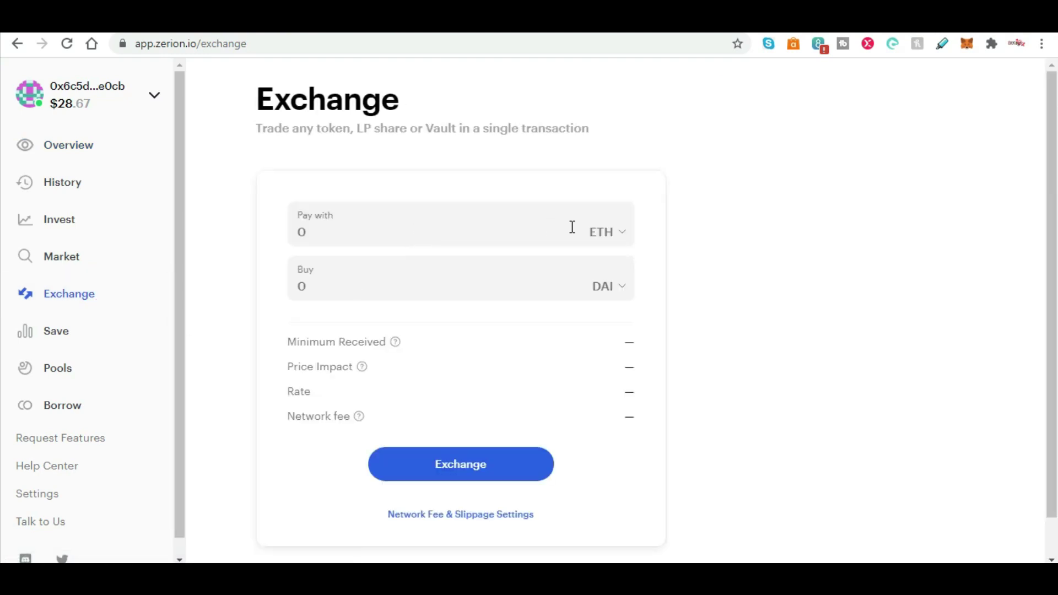
pyautogui.click(319, 231)
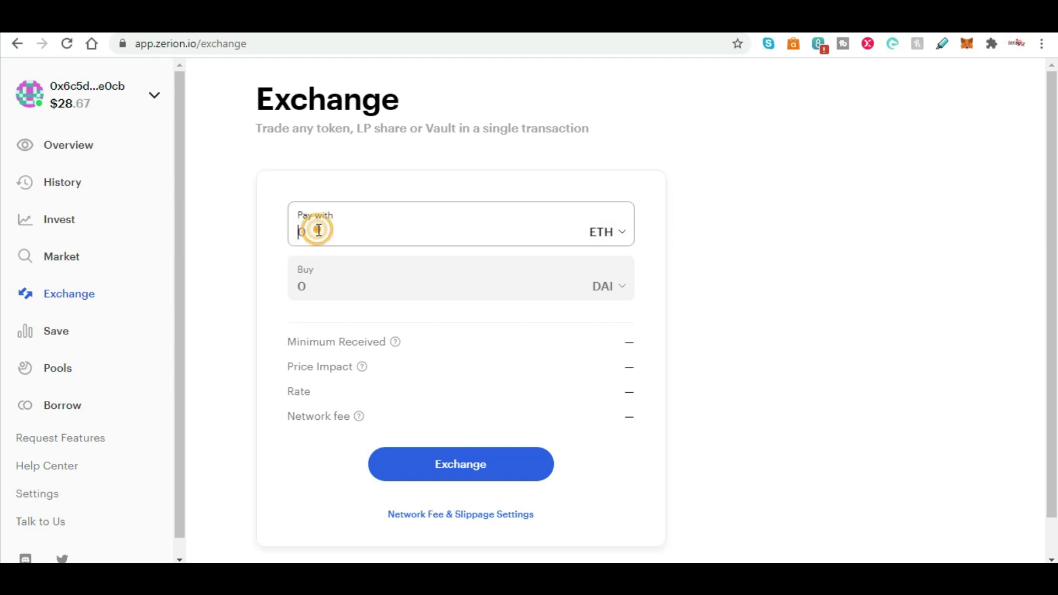
pyautogui.click(612, 242)
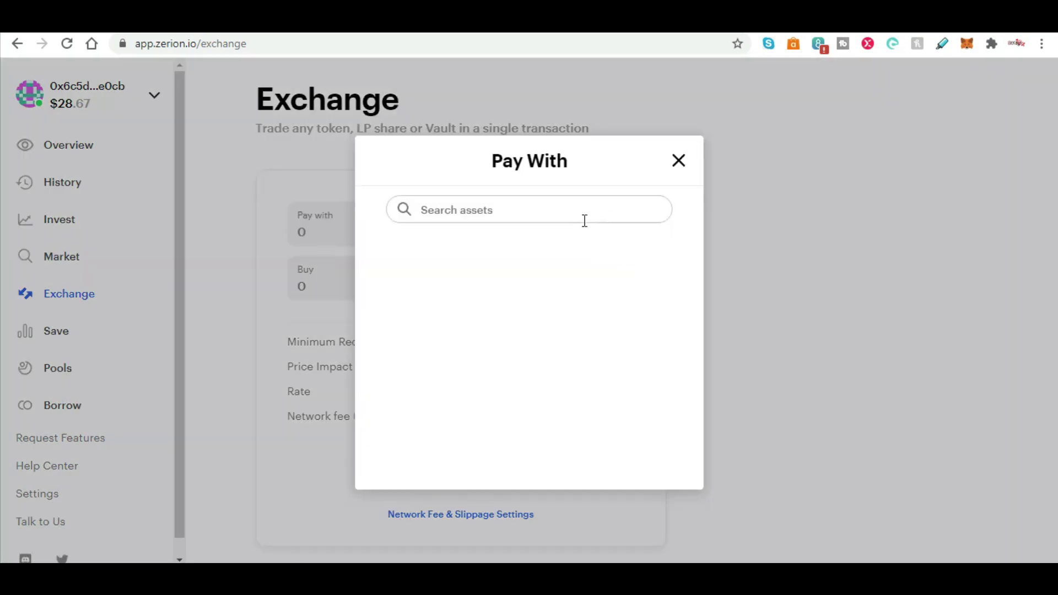
pyautogui.click(677, 162)
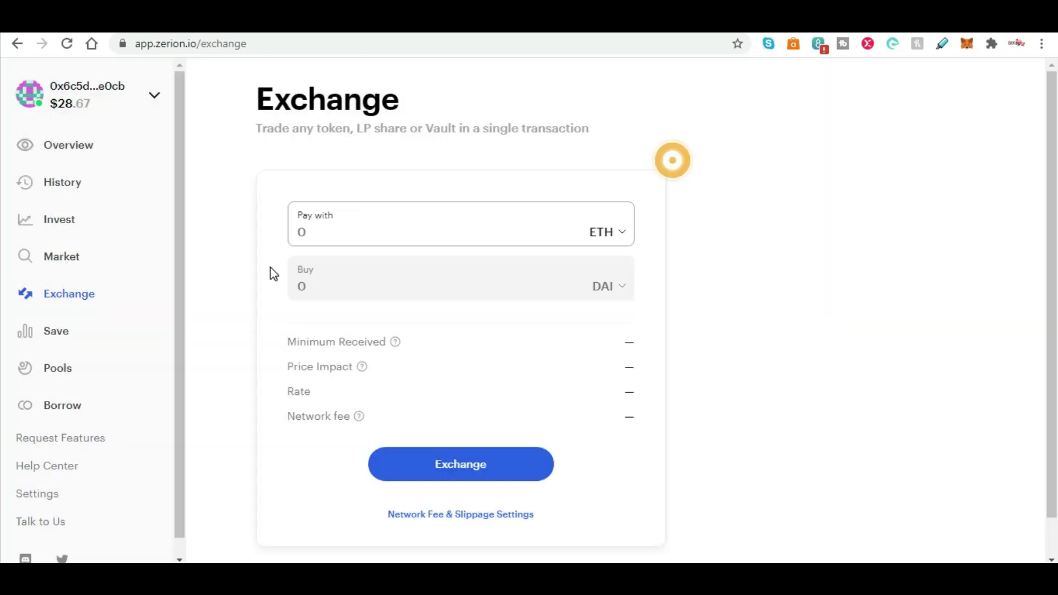
pyautogui.click(313, 229)
# Enter 0.01 ETH as the pay amount, quoting about 14.324 DAI
pyautogui.write('0')
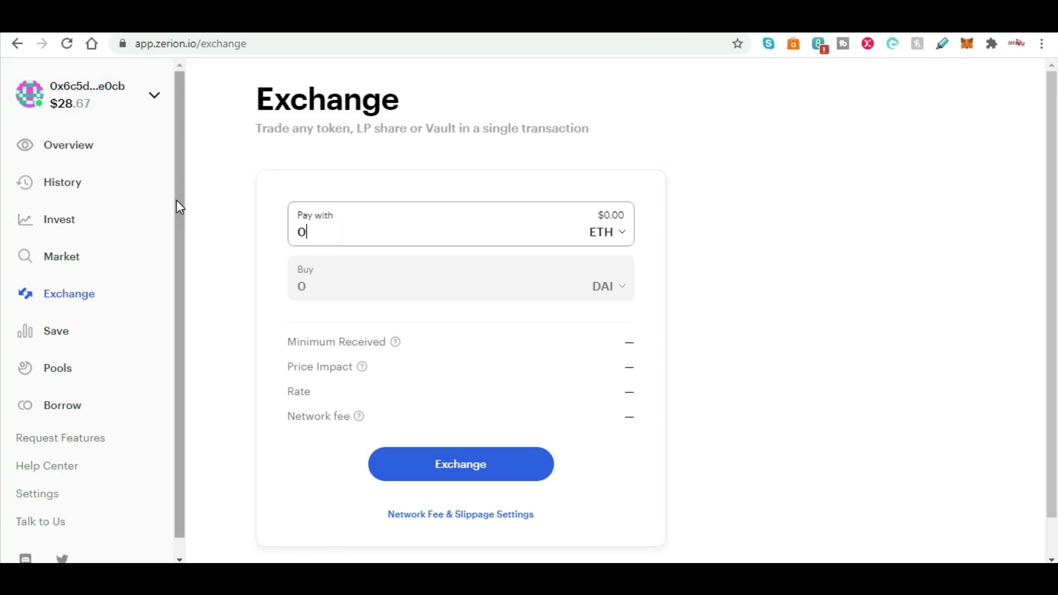
pyautogui.write('1')
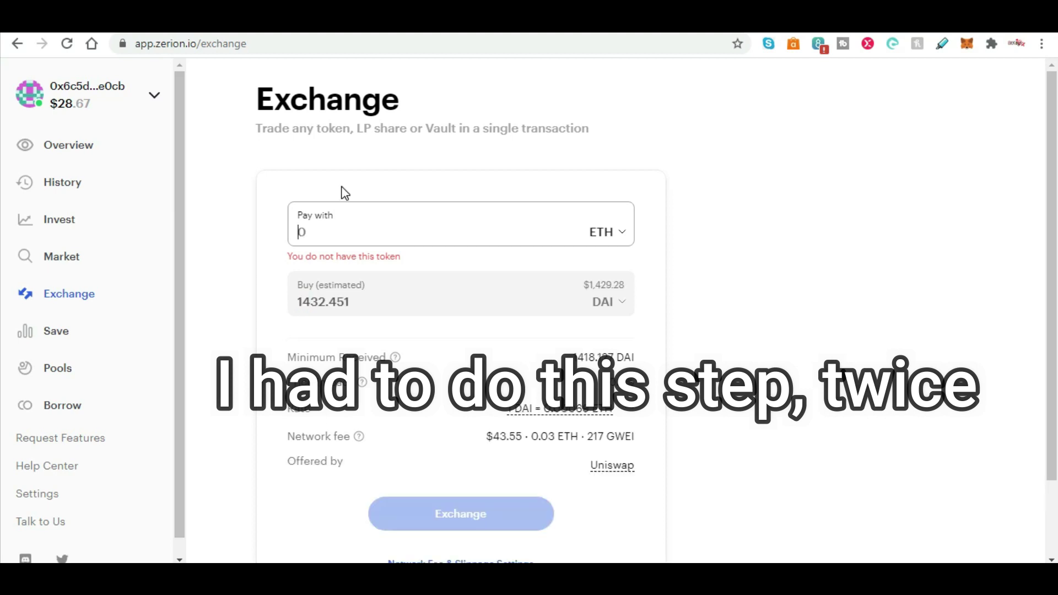
pyautogui.press('BackSpace')
pyautogui.write('.01')
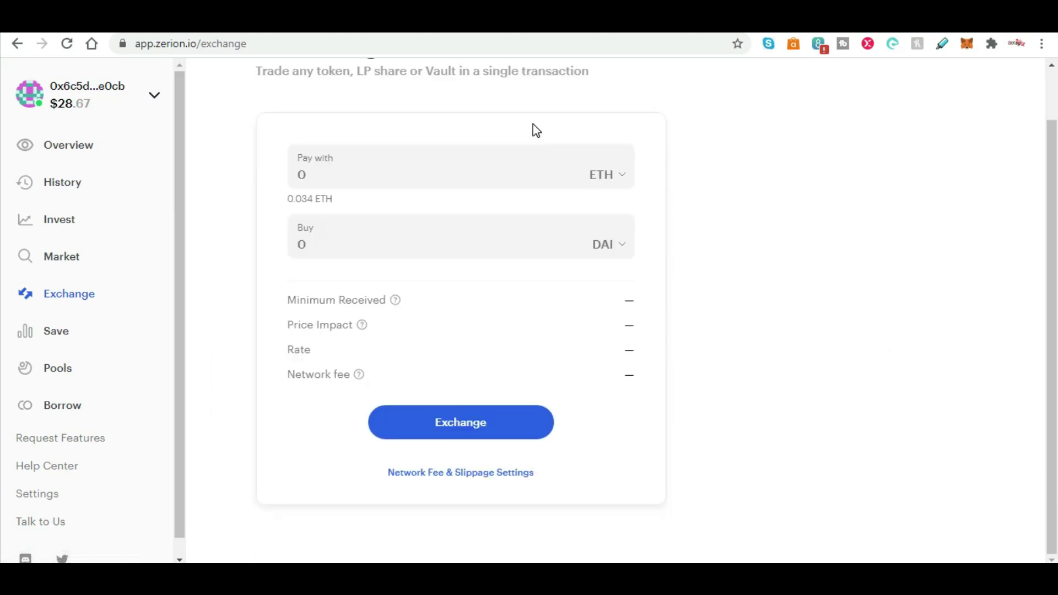
pyautogui.scroll(1, 534, 130)
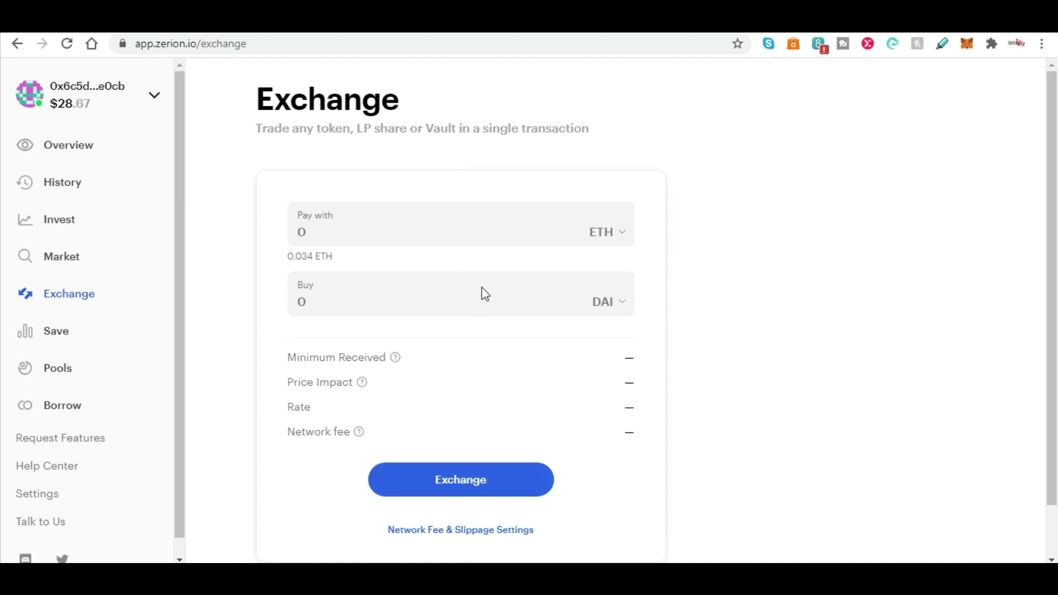
pyautogui.click(481, 223)
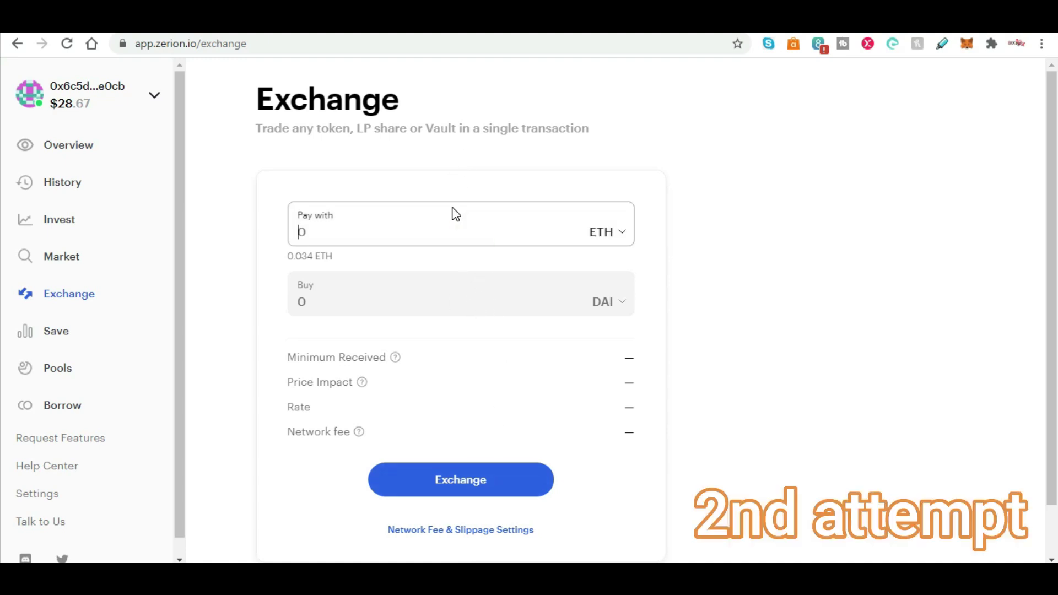
pyautogui.write('4')
pyautogui.press('BackSpace')
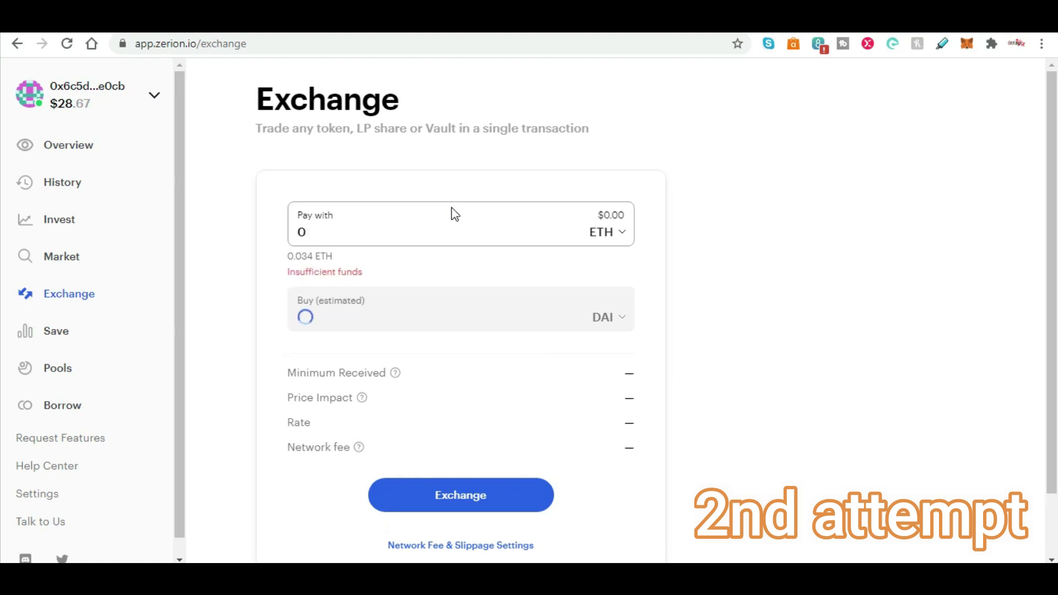
pyautogui.press('Left')
pyautogui.write('0.01')
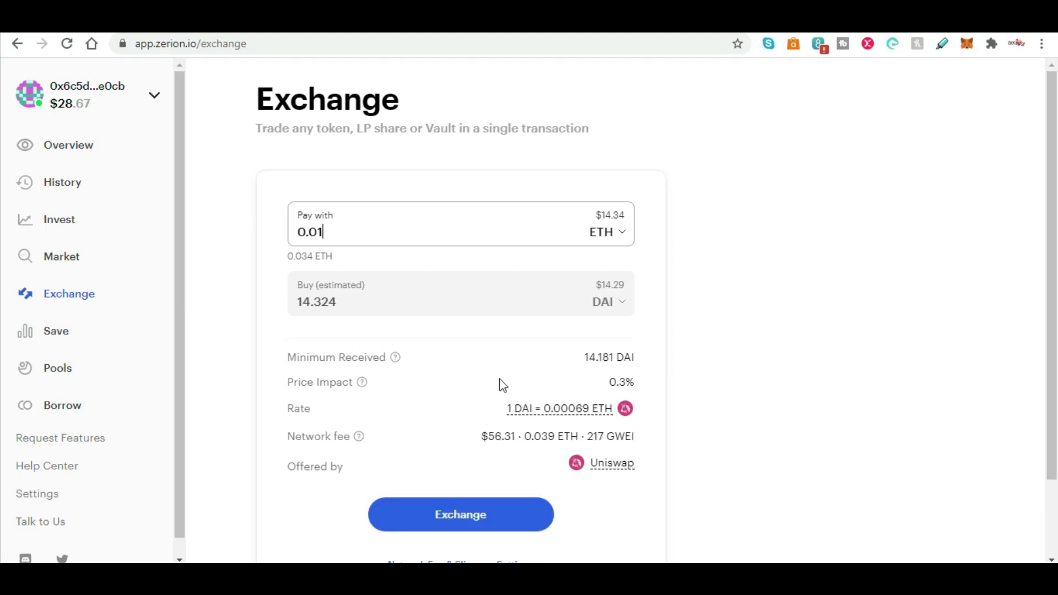
# Switch the token to receive from DAI to Chainlink (LINK)
pyautogui.click(586, 290)
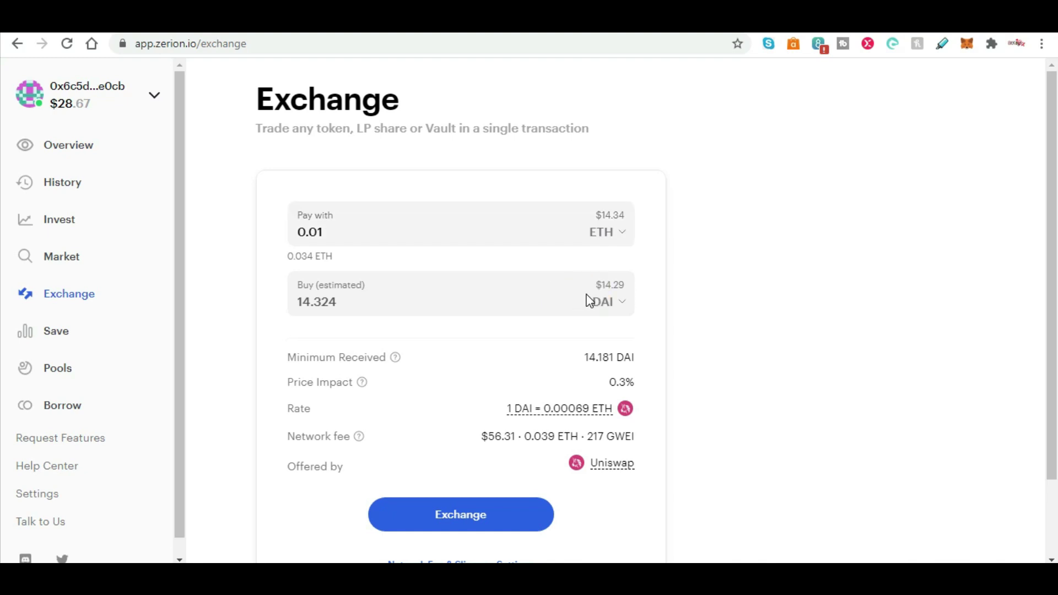
pyautogui.click(584, 292)
pyautogui.click(616, 305)
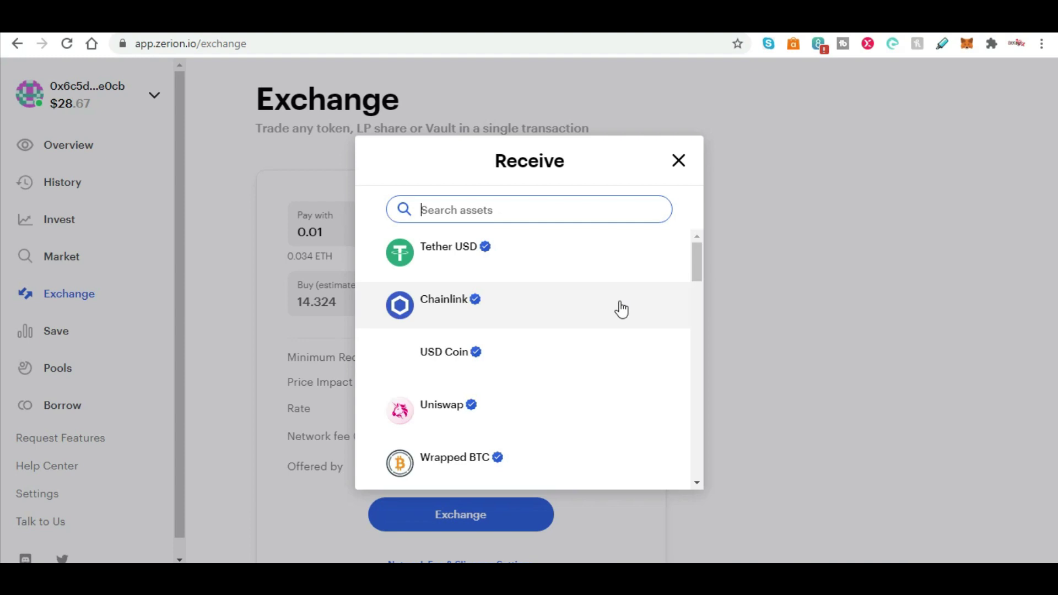
pyautogui.click(535, 315)
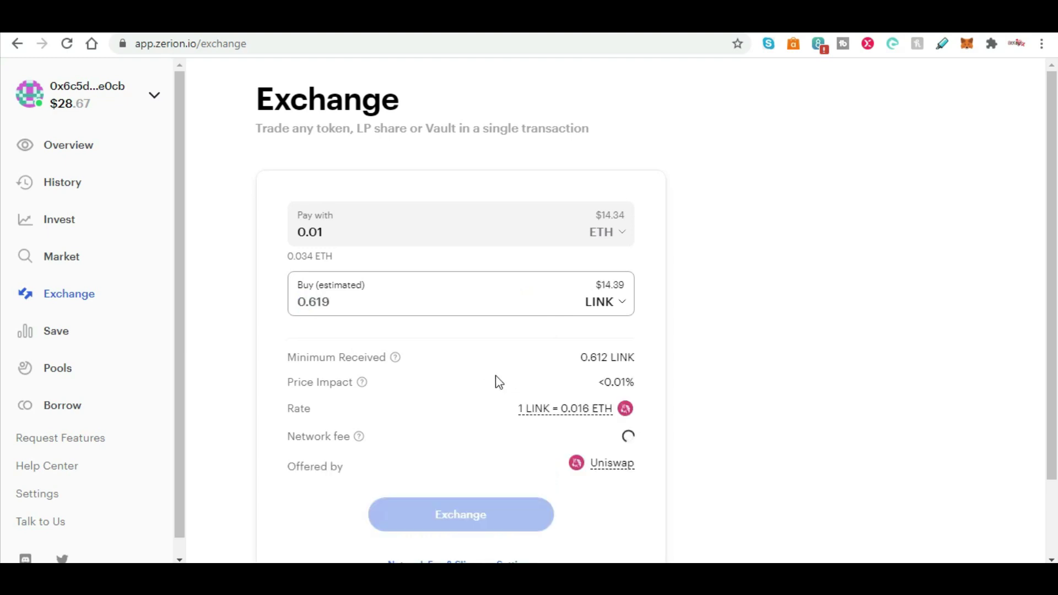
pyautogui.click(329, 304)
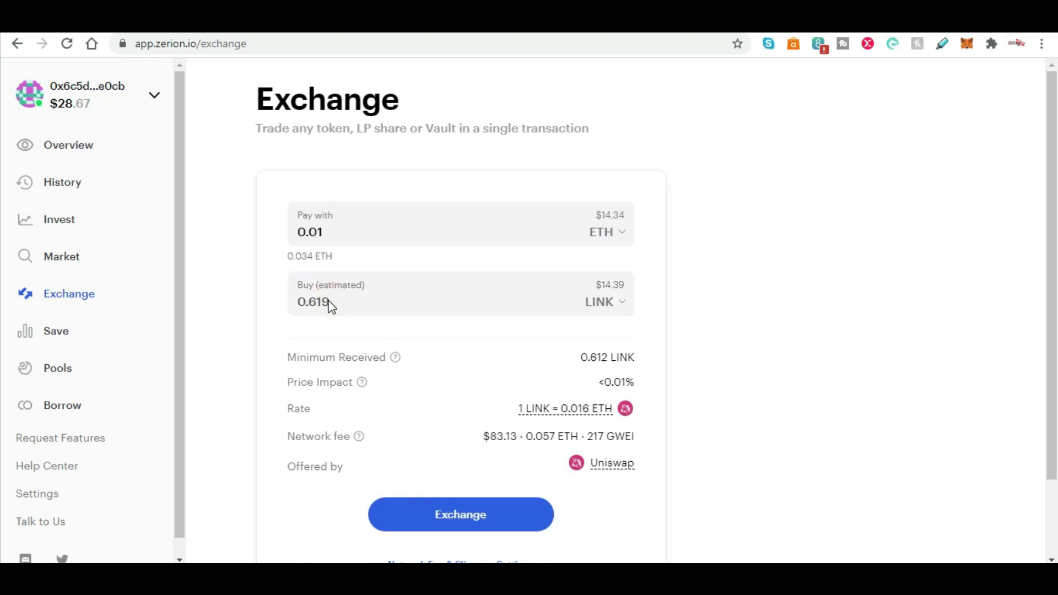
# Change the pay amount to 0.0165 ETH
pyautogui.click(324, 231)
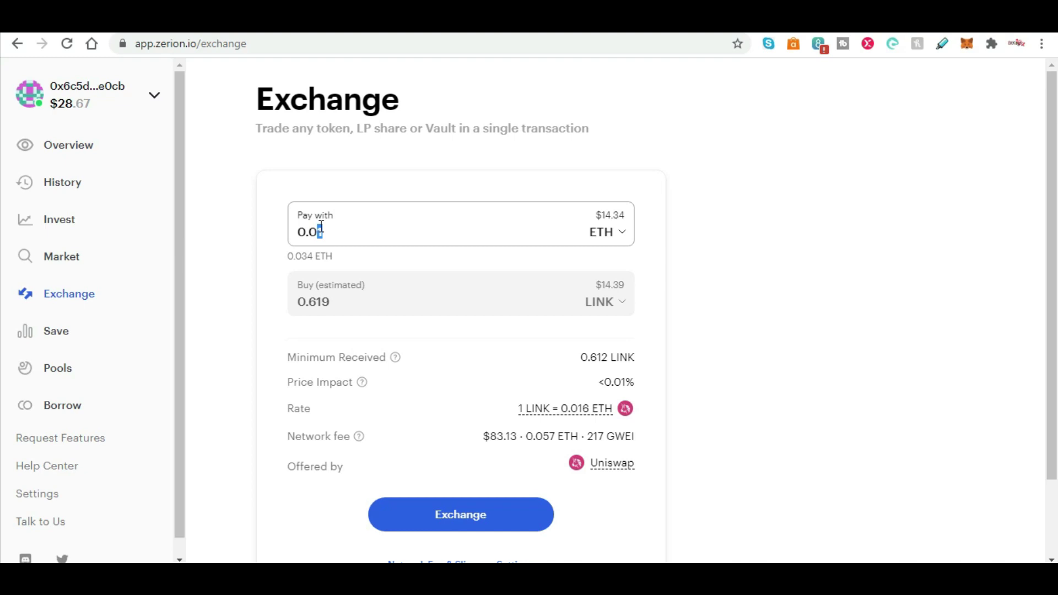
pyautogui.write('2')
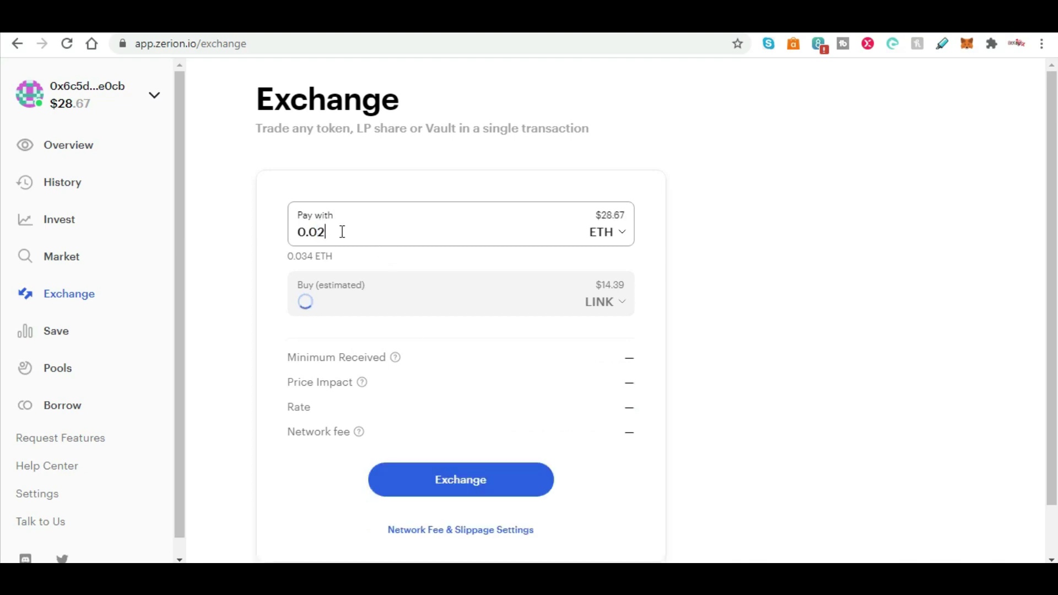
pyautogui.press('BackSpace')
pyautogui.write('15')
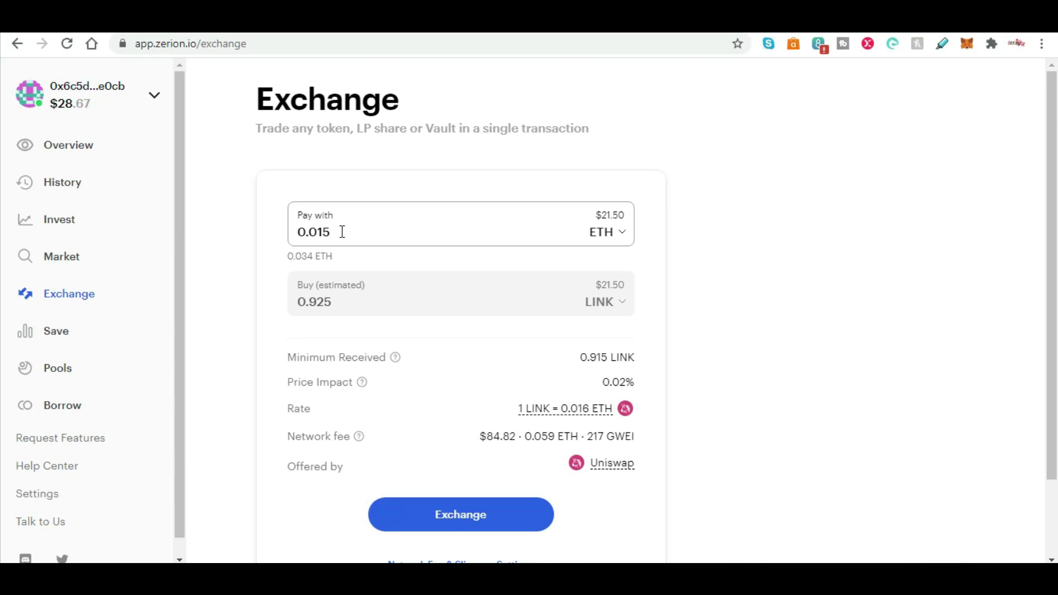
pyautogui.press('BackSpace')
pyautogui.write('6')
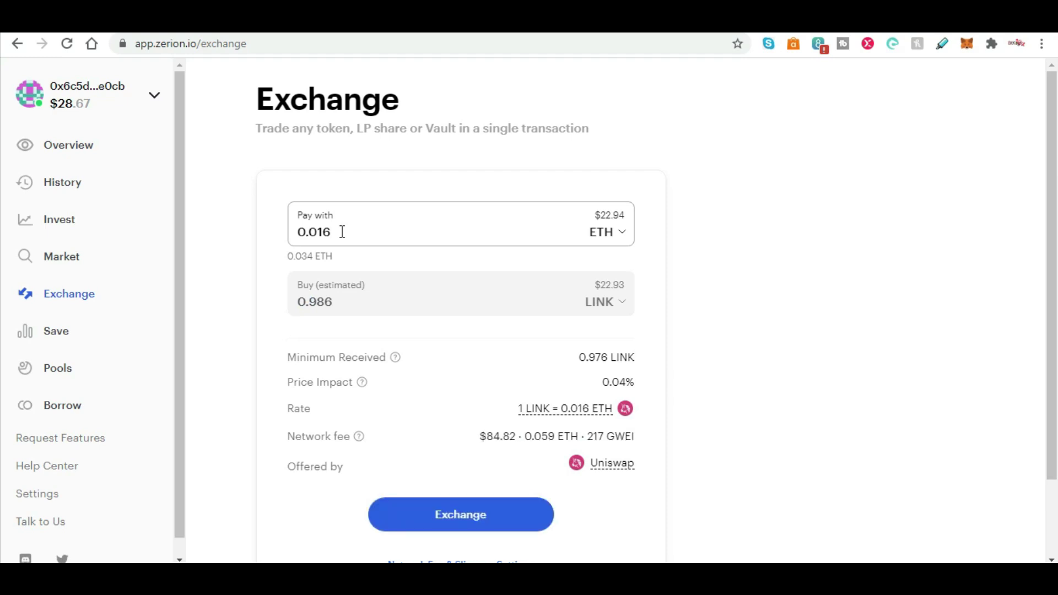
pyautogui.write('5')
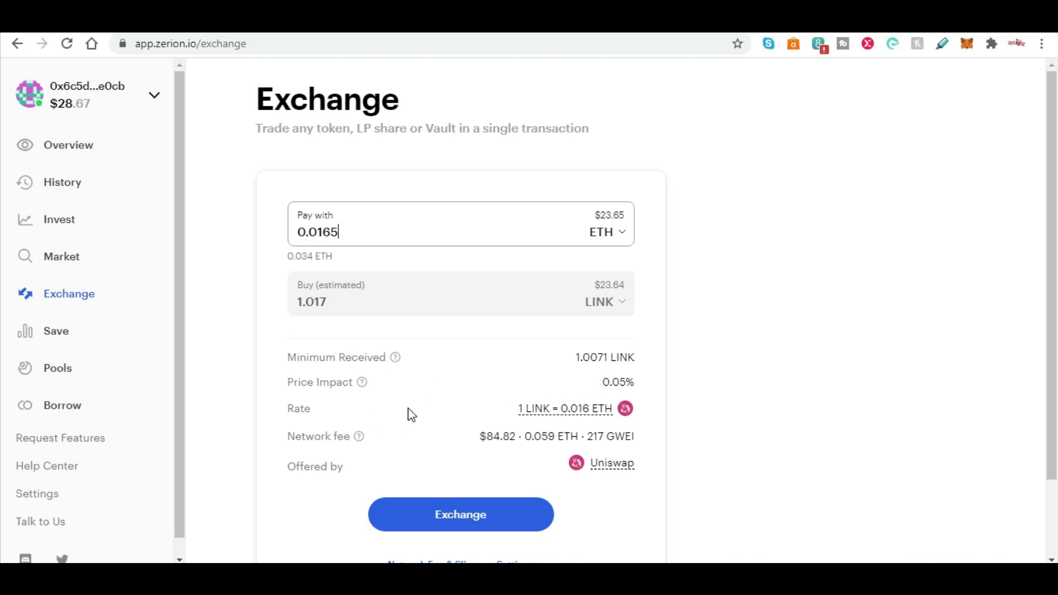
# Submit the ETH-to-LINK swap and pick the Slow gas speed in MetaMask
pyautogui.click(461, 517)
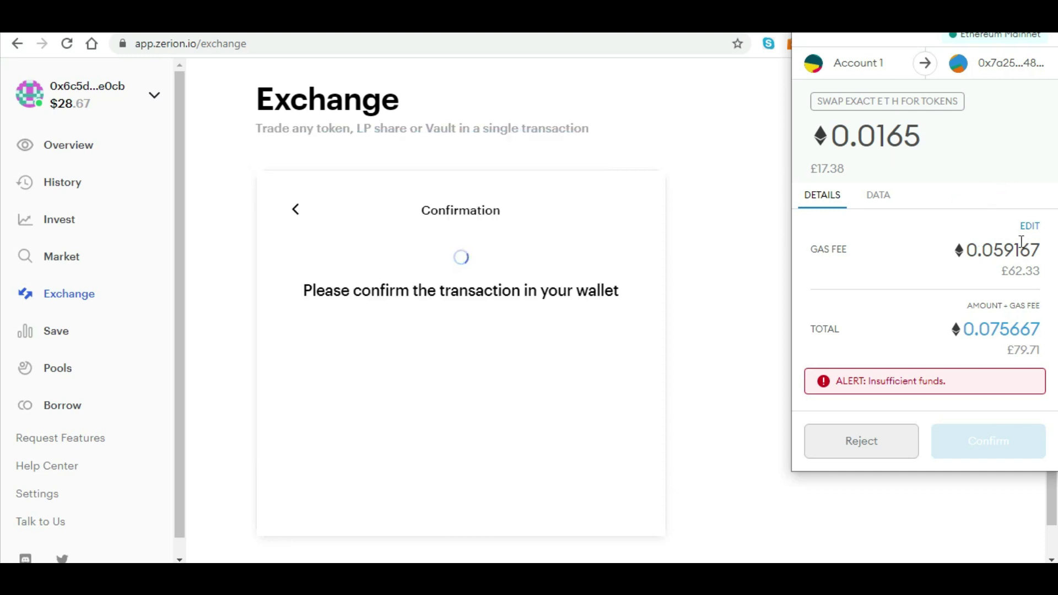
pyautogui.click(1030, 226)
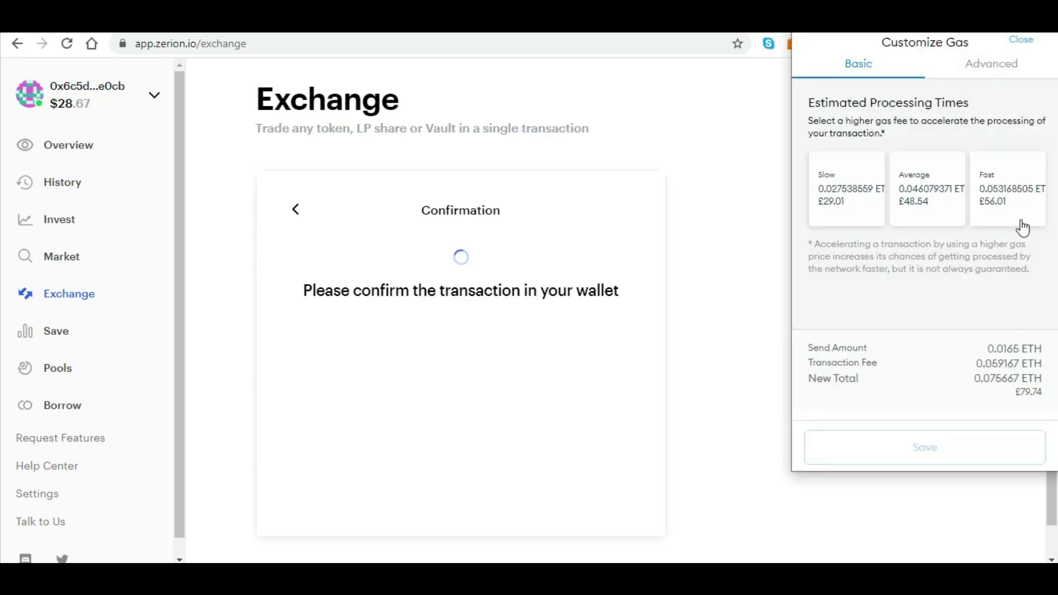
pyautogui.click(864, 208)
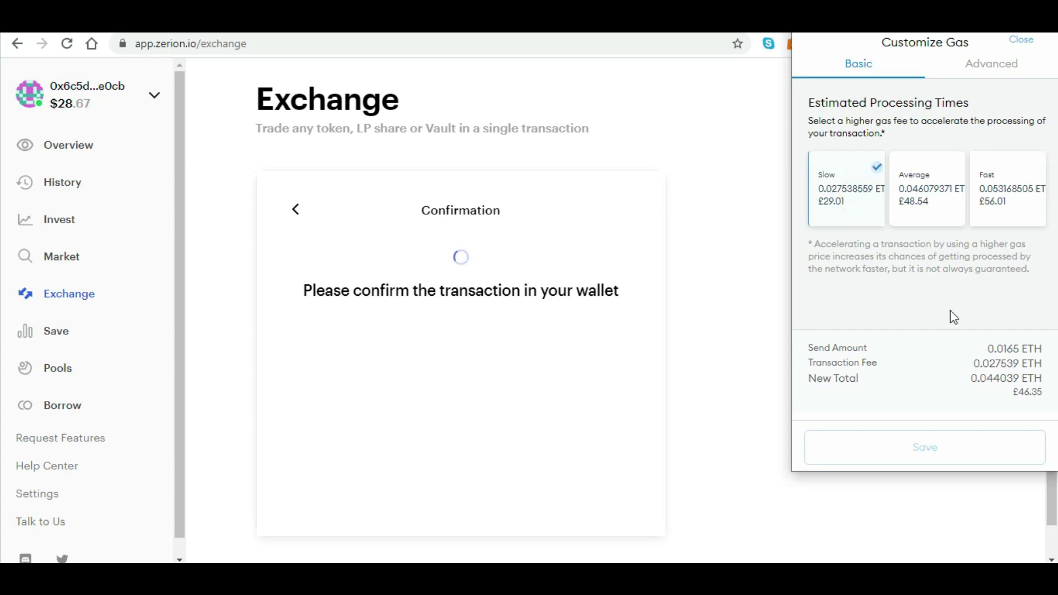
# Set a custom 06 GWEI gas price and 21000 gas limit, then save
pyautogui.click(994, 64)
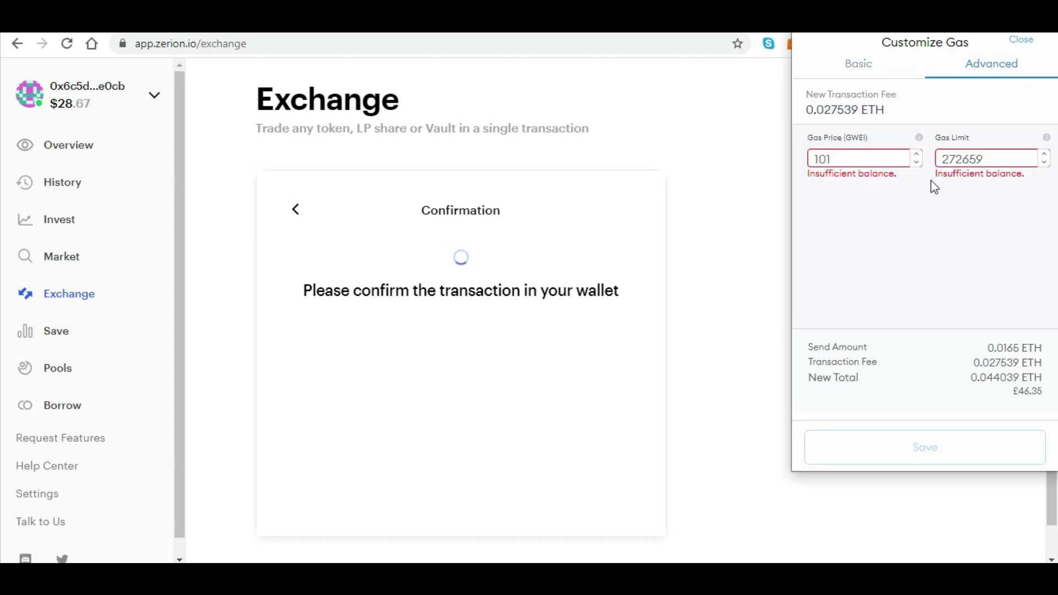
pyautogui.doubleClick(854, 159)
pyautogui.write('06')
pyautogui.press('Tab')
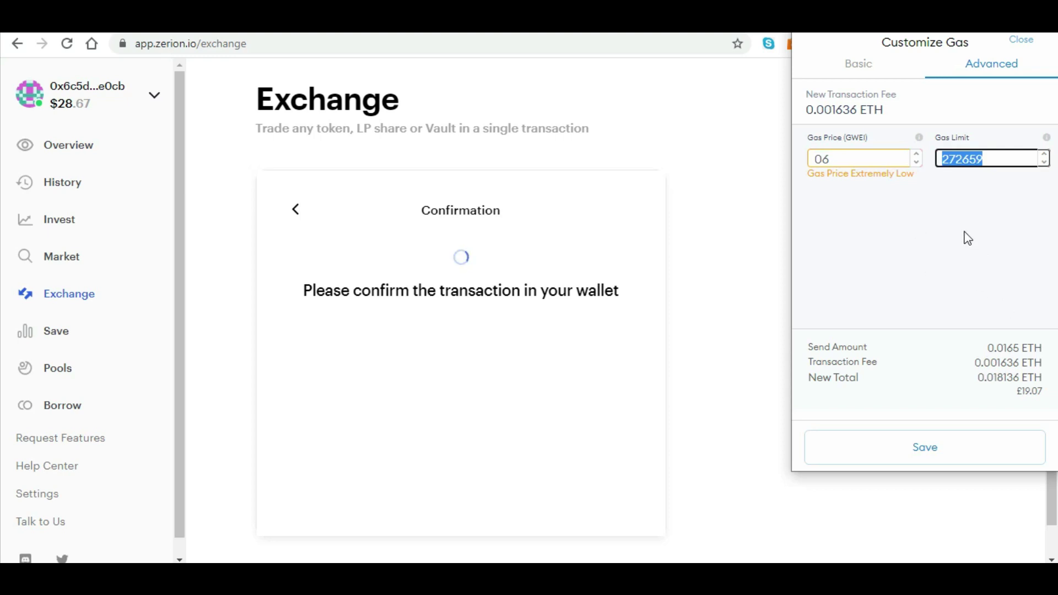
pyautogui.write('250000')
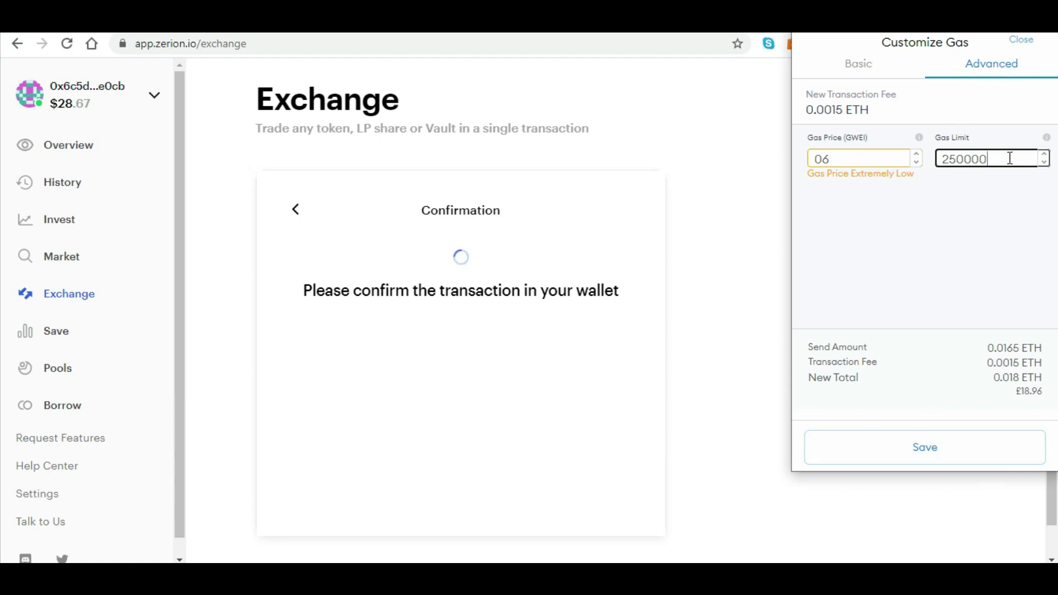
pyautogui.press('BackSpace')
pyautogui.press('BackSpace')
pyautogui.press('BackSpace')
pyautogui.press('BackSpace')
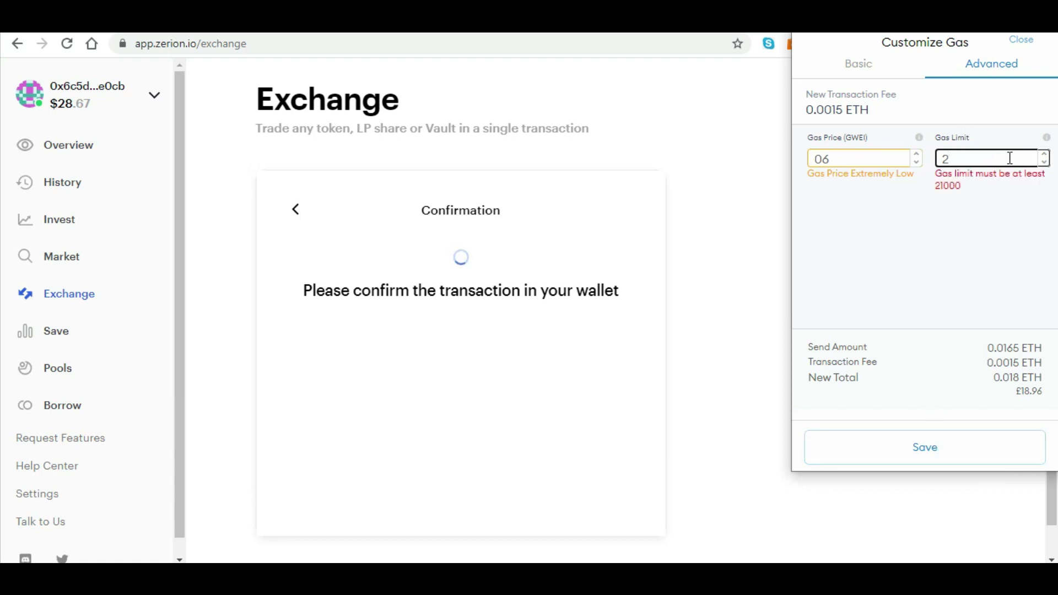
pyautogui.write('100')
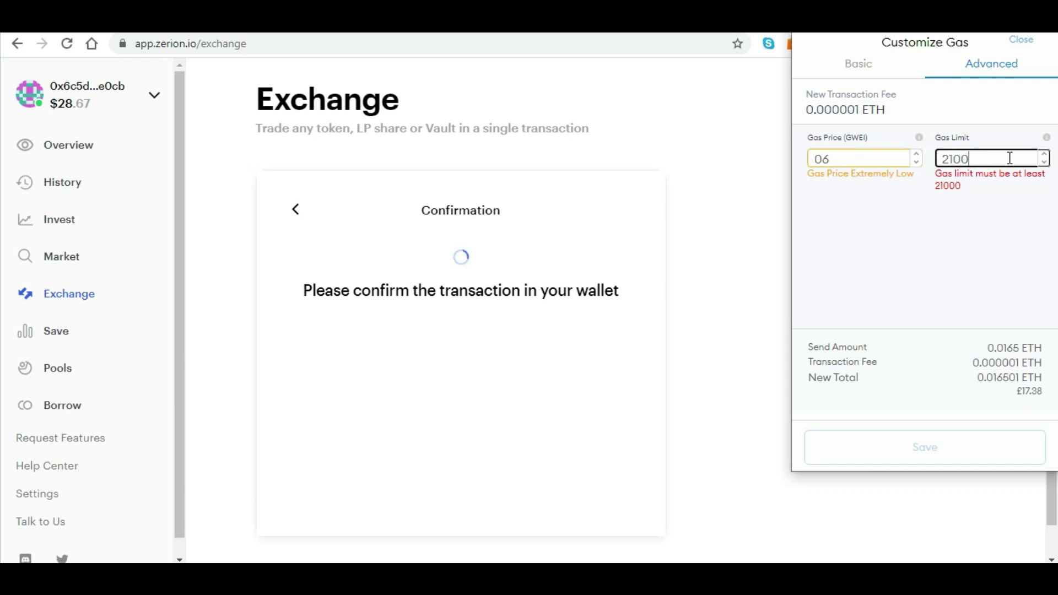
pyautogui.write('0')
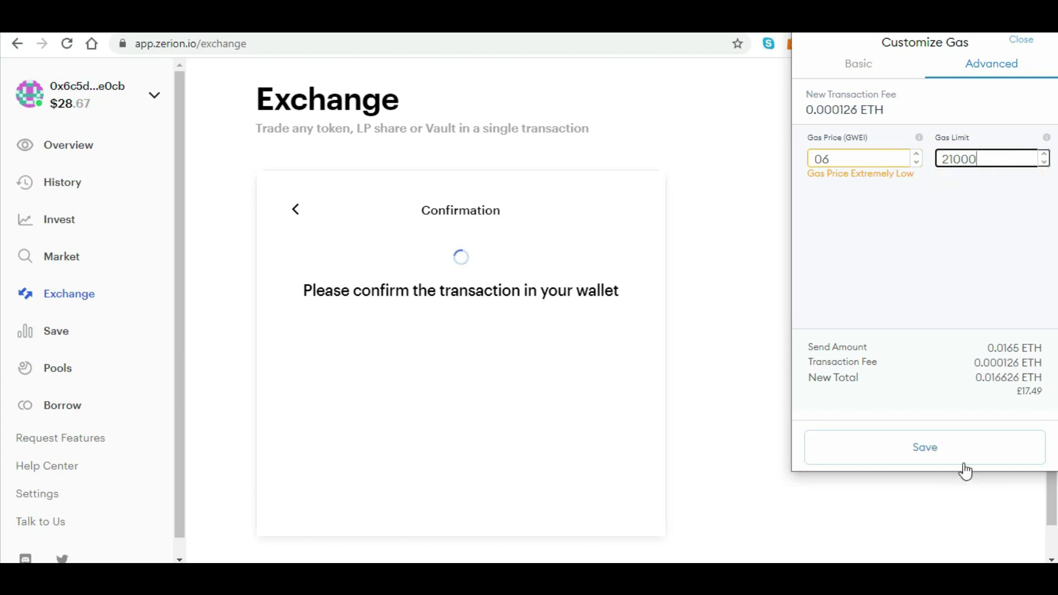
pyautogui.click(958, 457)
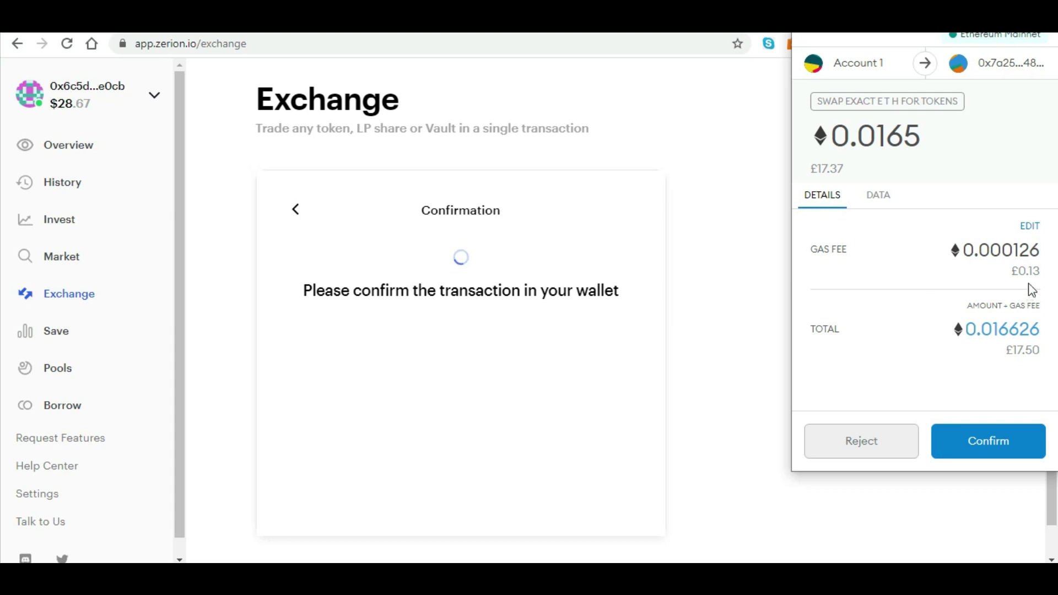
# Confirm the swap in MetaMask; Zerion reports the 'intrinsic gas too low' error
pyautogui.click(1021, 441)
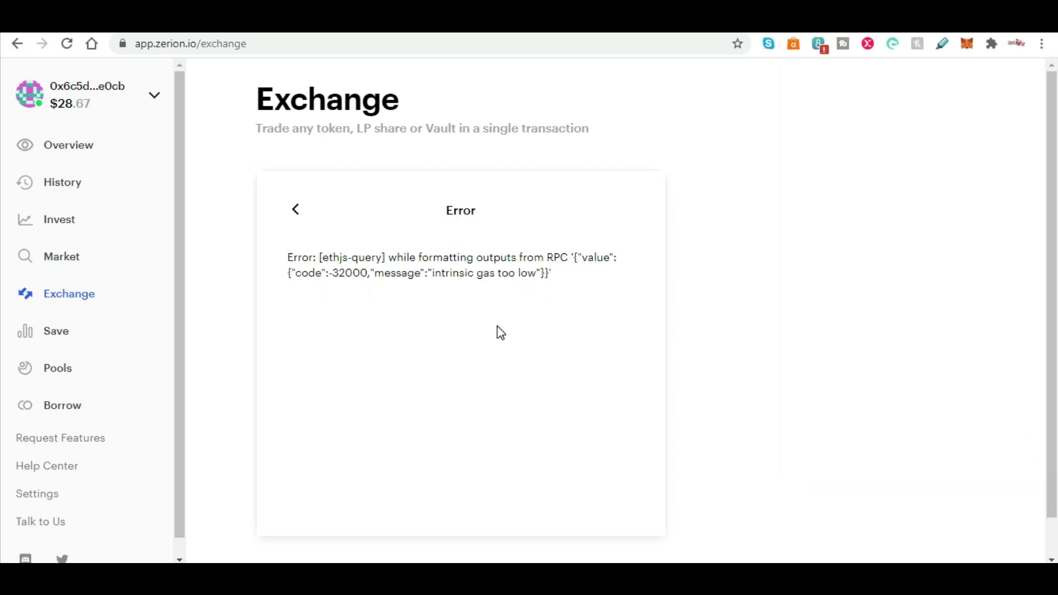
pyautogui.scroll(-1, 502, 325)
pyautogui.scroll(1, 534, 339)
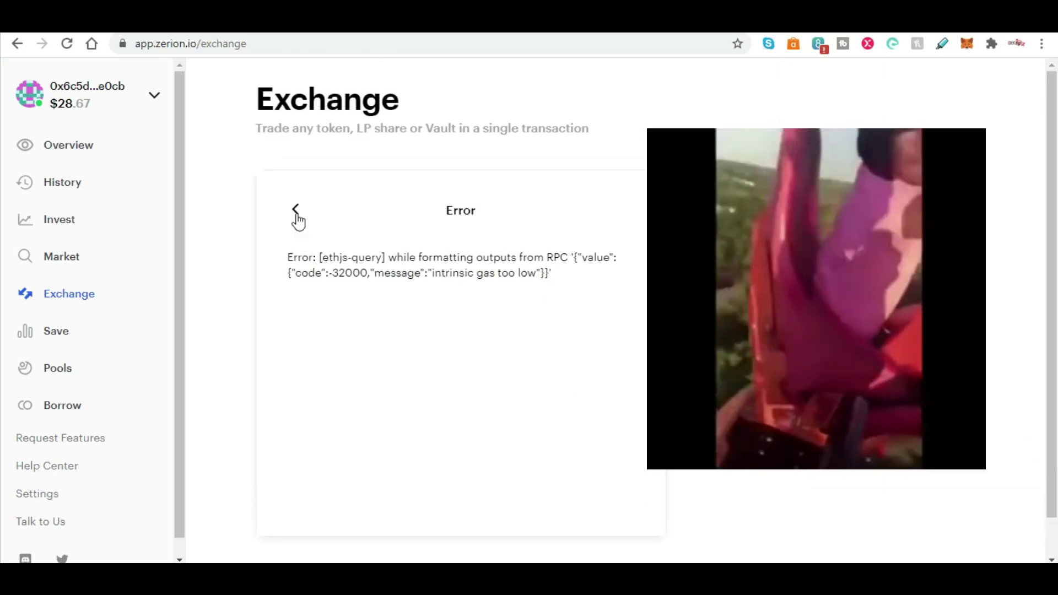
# Resubmit the swap with a 06 GWEI gas price and 22000 gas limit, and confirm it
pyautogui.click(298, 214)
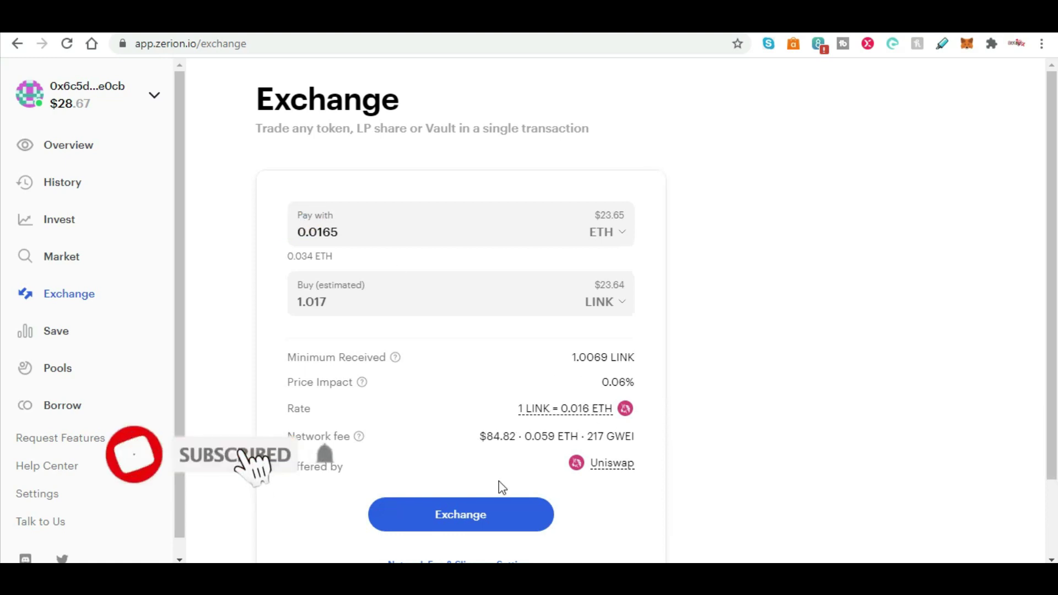
pyautogui.click(507, 517)
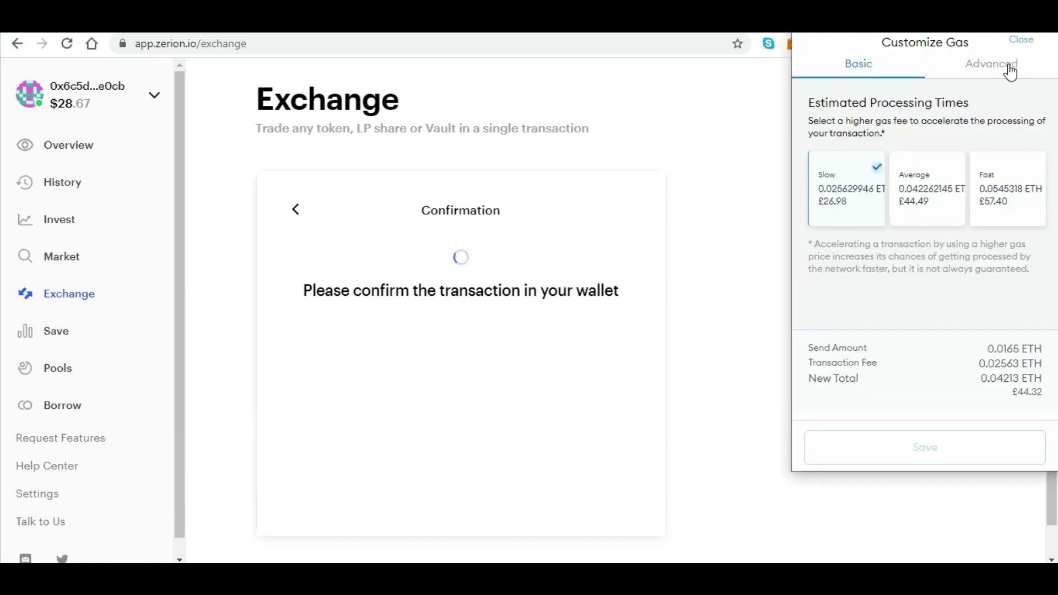
pyautogui.click(1010, 67)
pyautogui.doubleClick(821, 159)
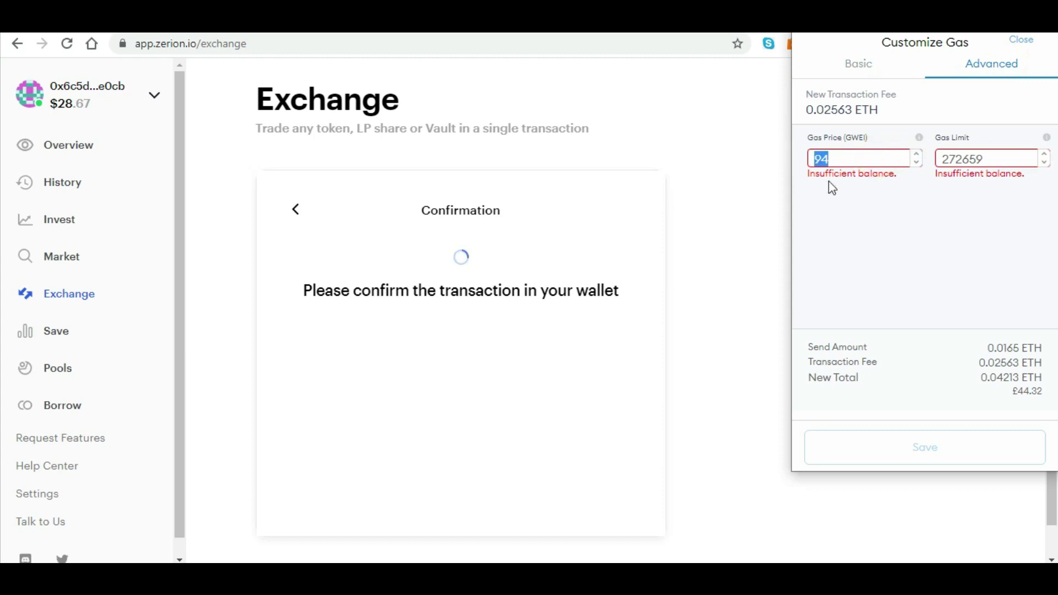
pyautogui.write('06')
pyautogui.doubleClick(1013, 153)
pyautogui.write('2')
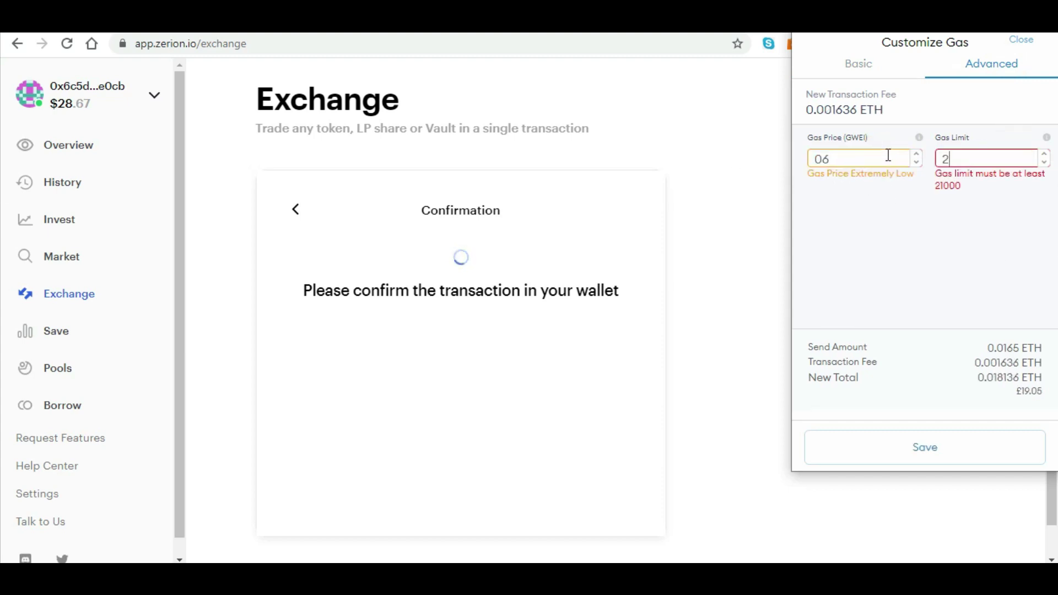
pyautogui.write('2000')
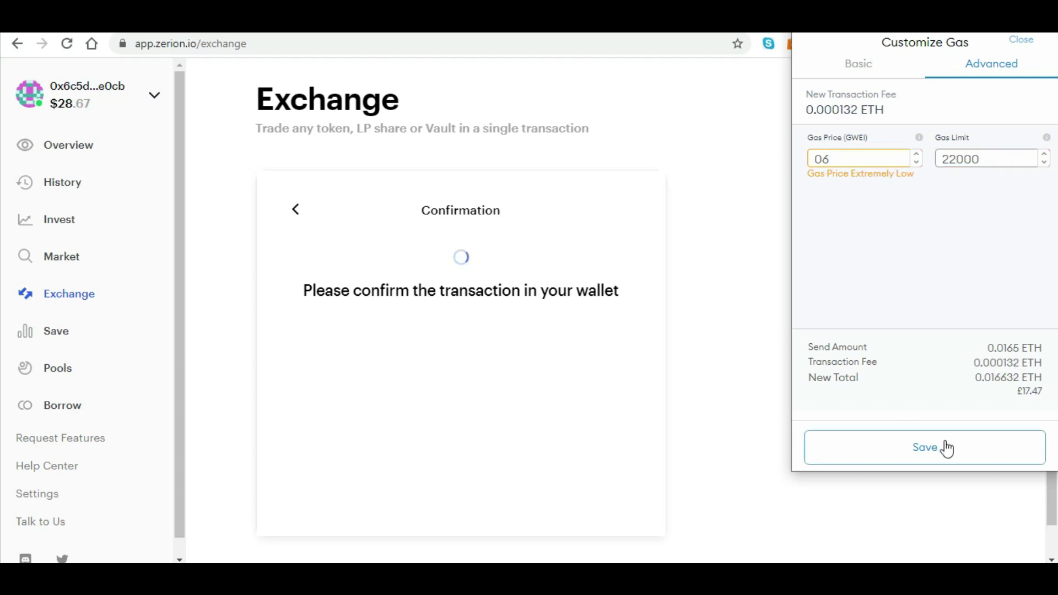
pyautogui.click(944, 442)
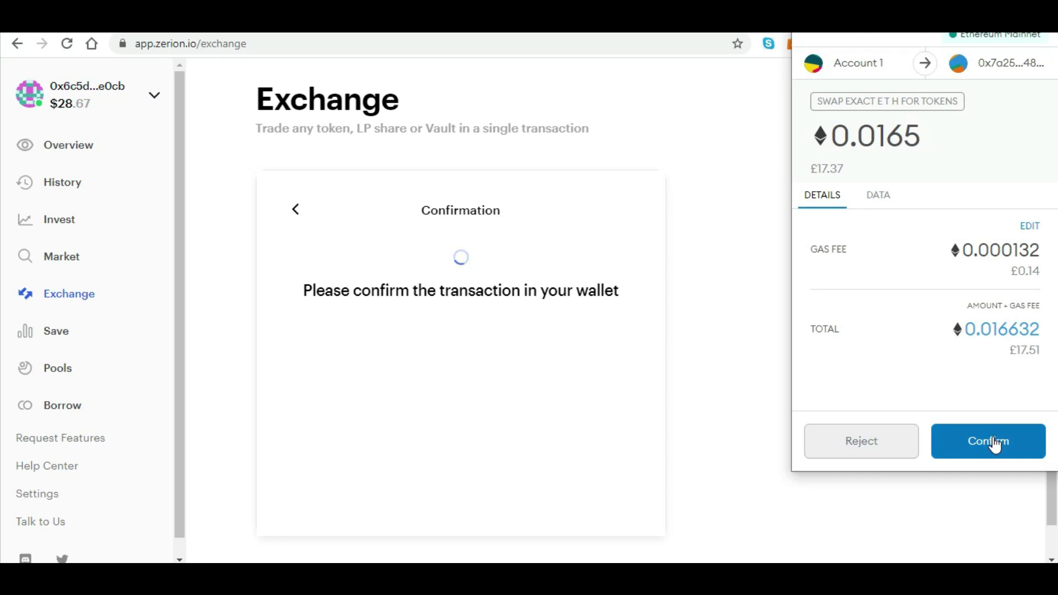
pyautogui.click(996, 444)
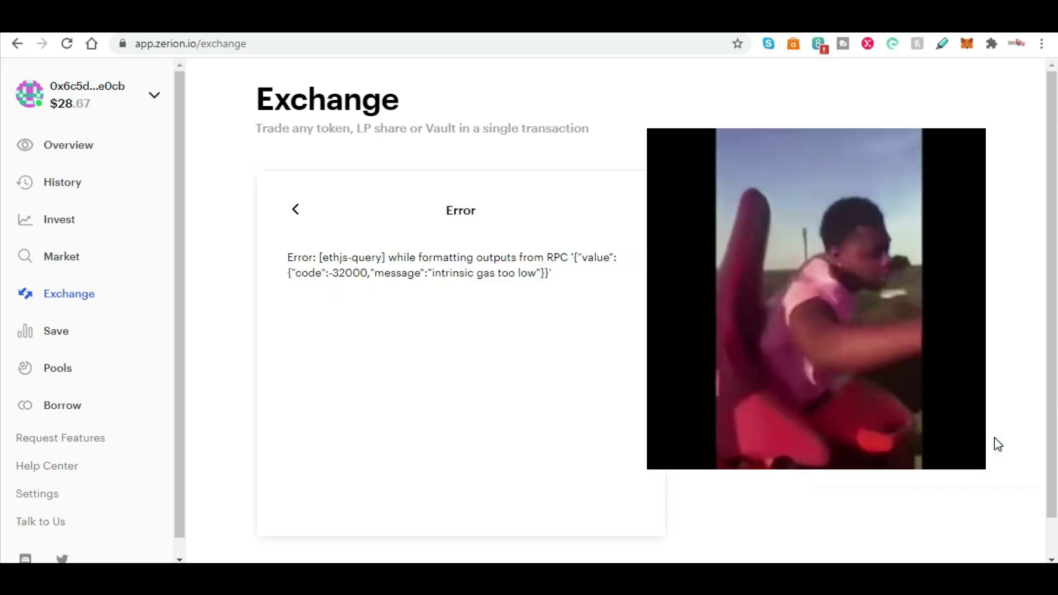
# Return from the error and resubmit the 0.0165 ETH swap at the default 0.059167 ETH fee
pyautogui.click(296, 211)
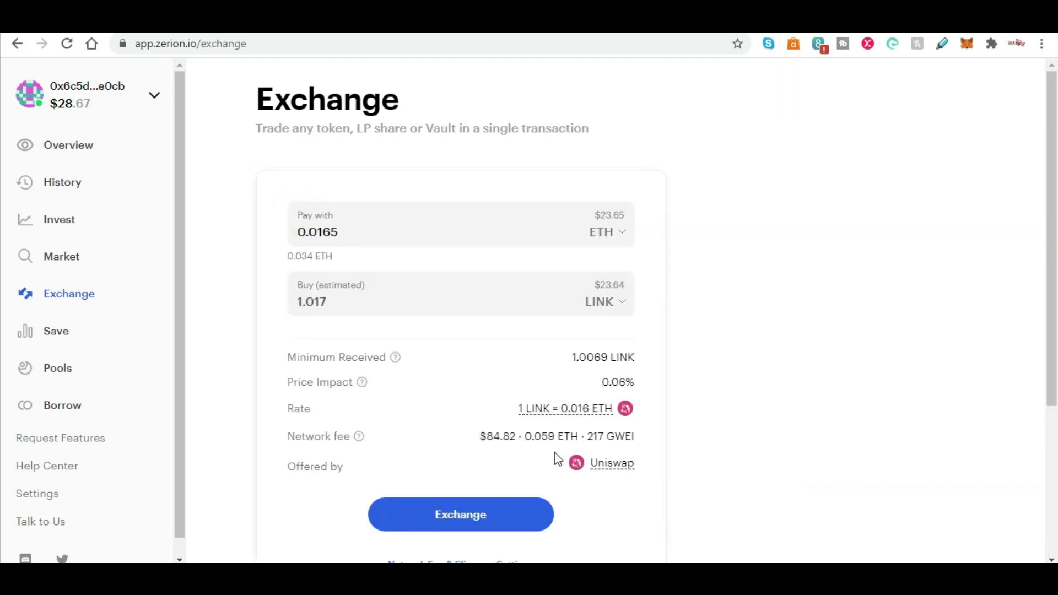
pyautogui.click(467, 517)
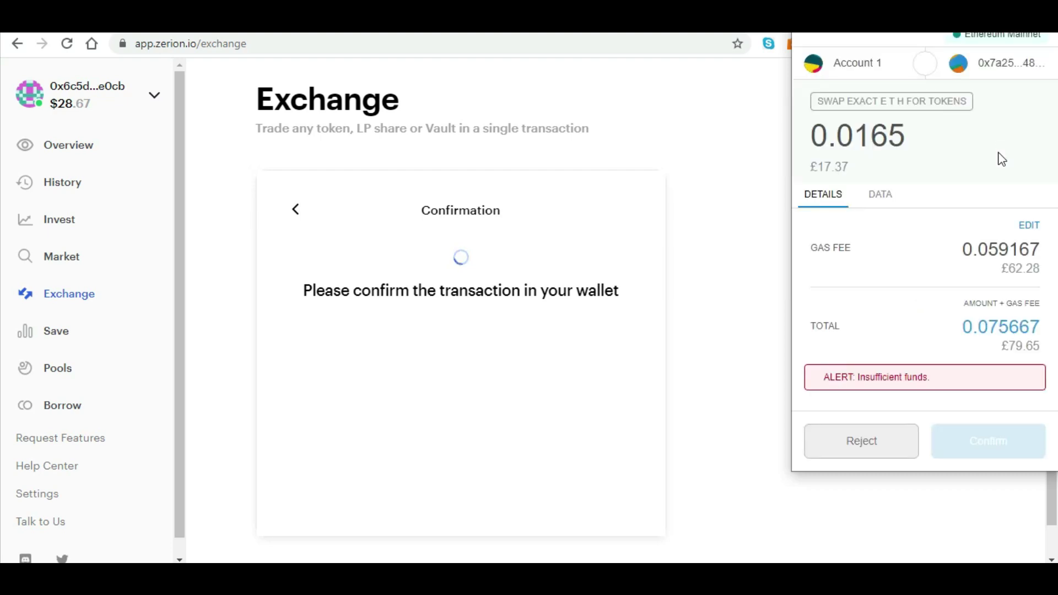
# Choose Average gas speed and set the advanced gas limit to 21000
pyautogui.click(1028, 227)
pyautogui.click(917, 215)
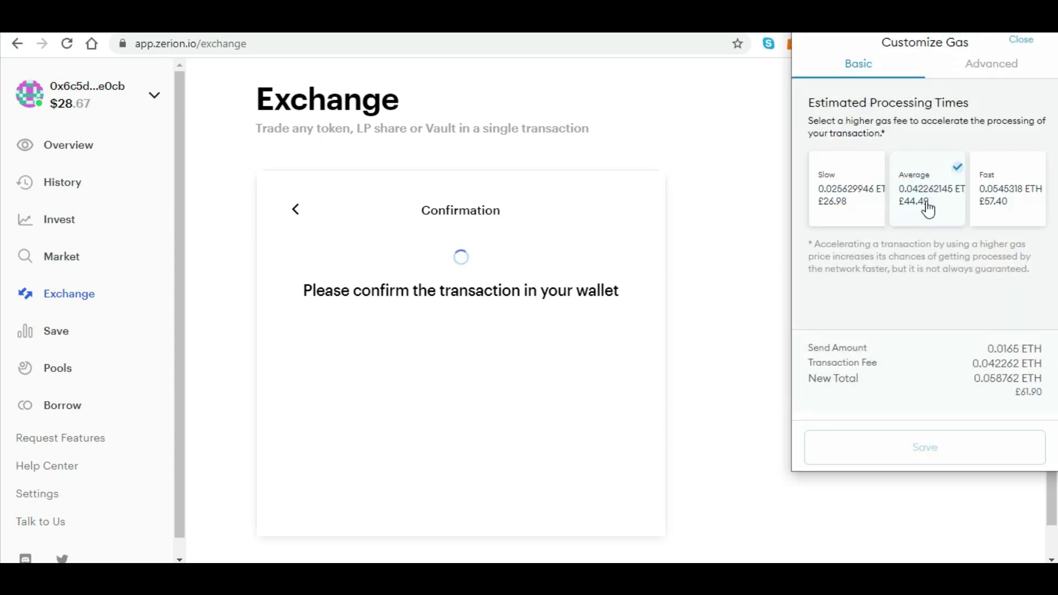
pyautogui.click(992, 75)
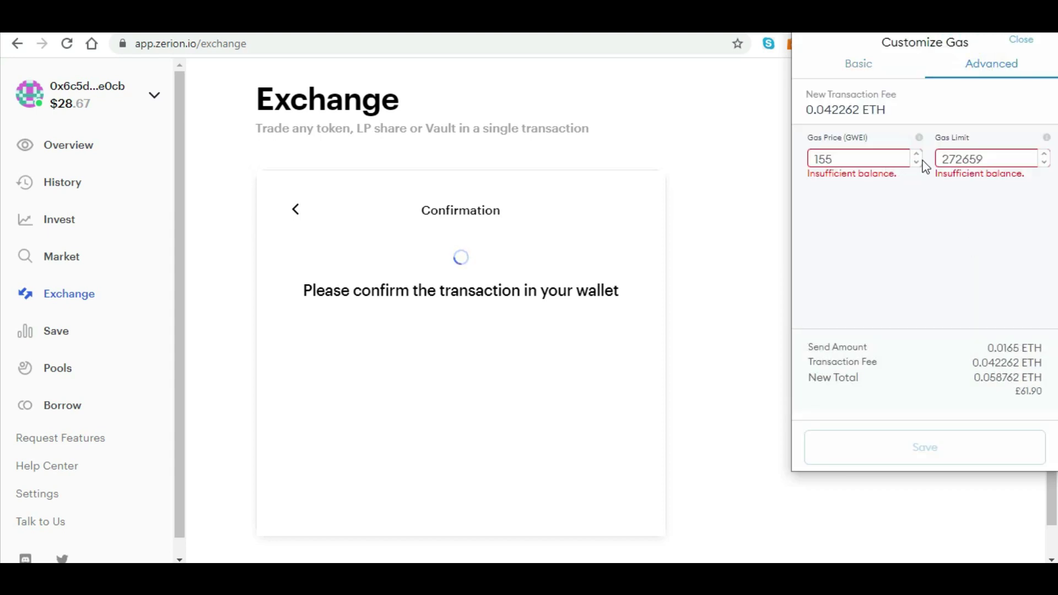
pyautogui.doubleClick(1020, 153)
pyautogui.write('21000')
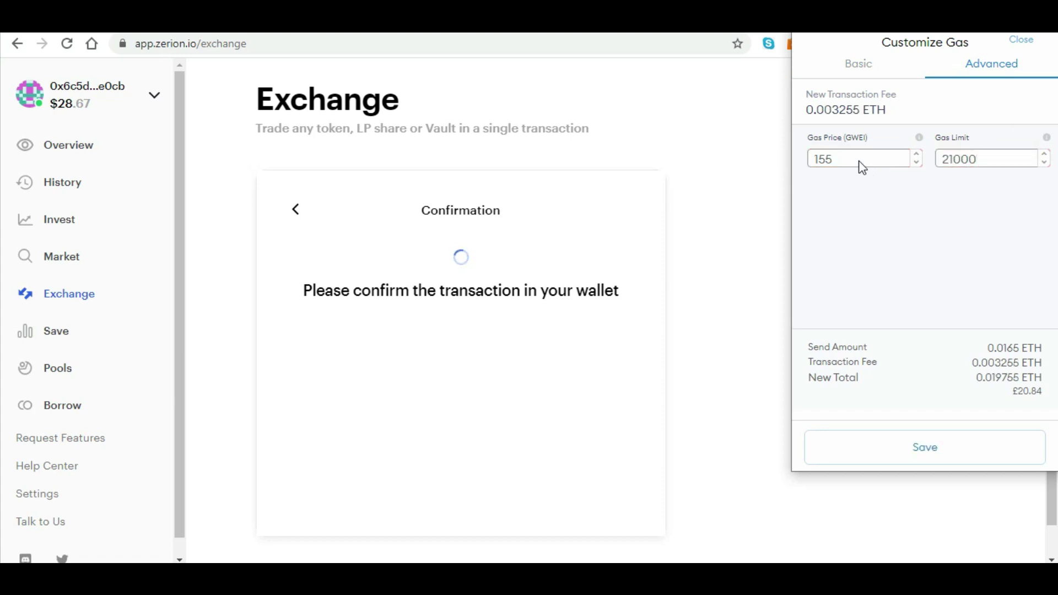
# Set the gas price to 100 GWEI, save, and confirm the swap at a 0.0021 ETH fee
pyautogui.doubleClick(858, 160)
pyautogui.write('50')
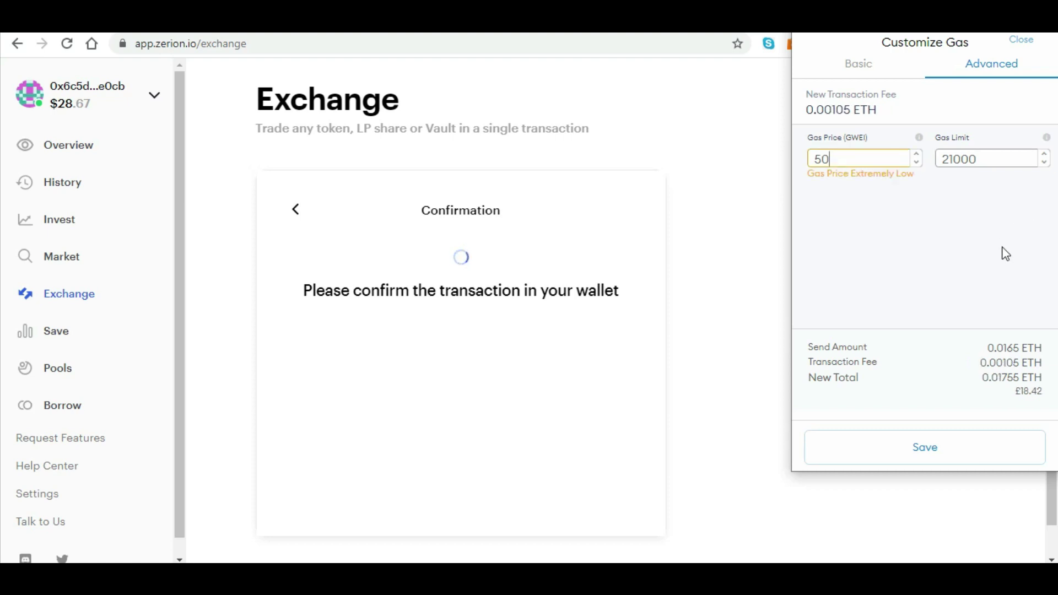
pyautogui.press('Tab')
pyautogui.click(856, 159)
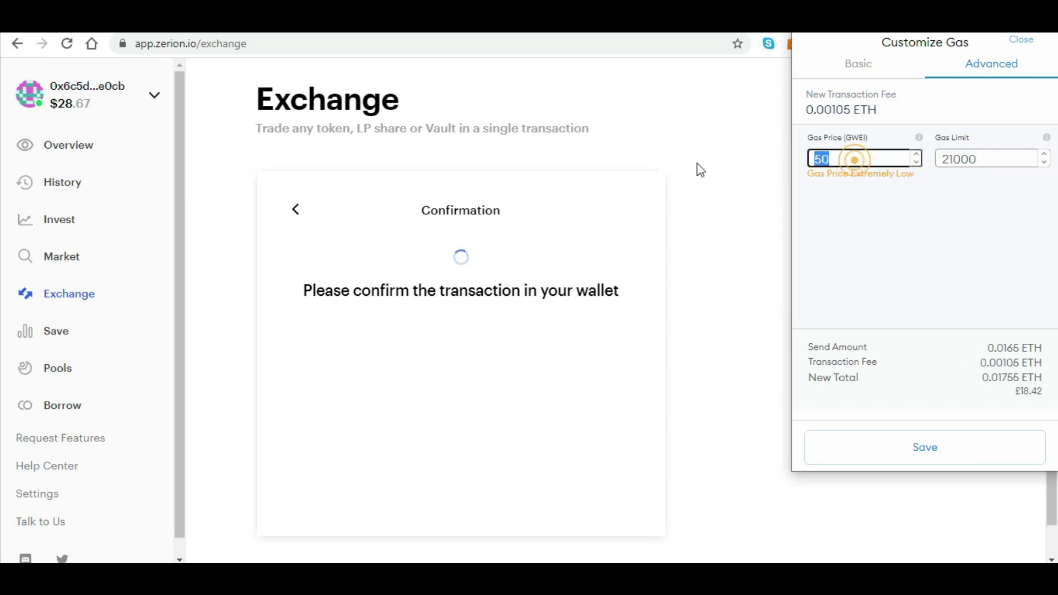
pyautogui.write('100')
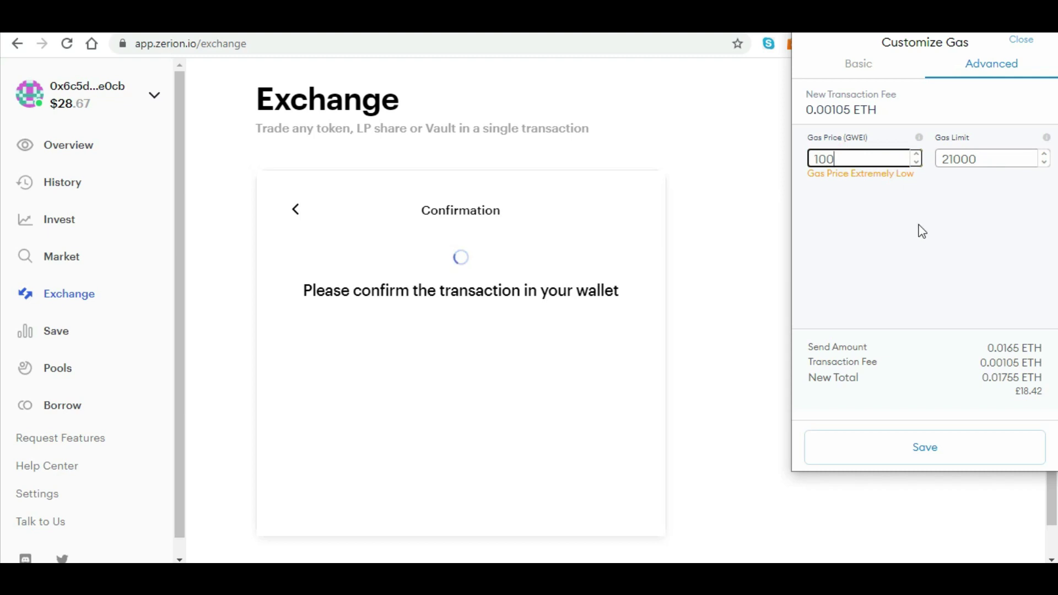
pyautogui.press('Tab')
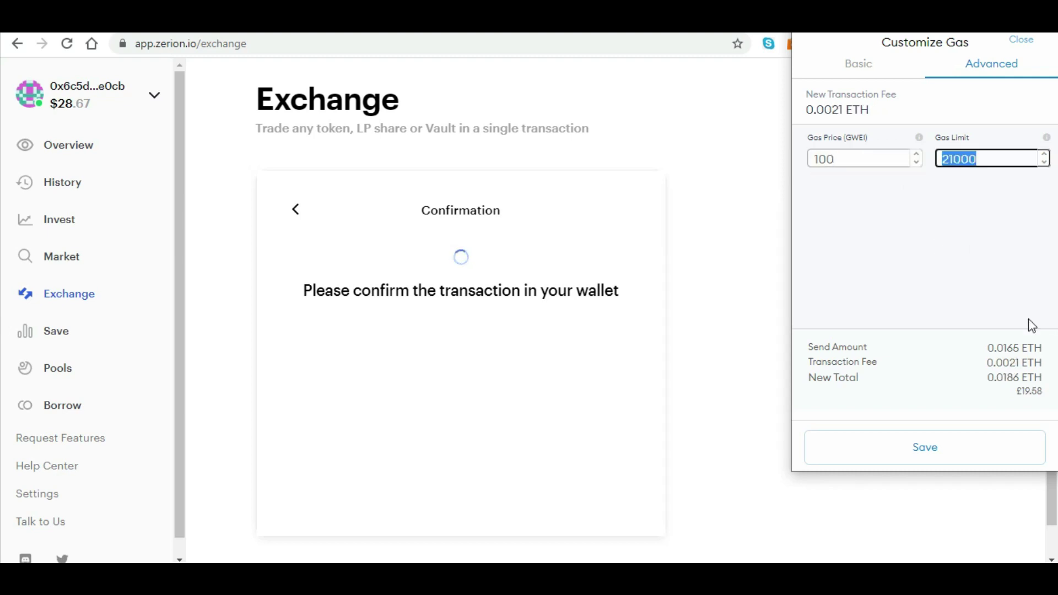
pyautogui.click(957, 455)
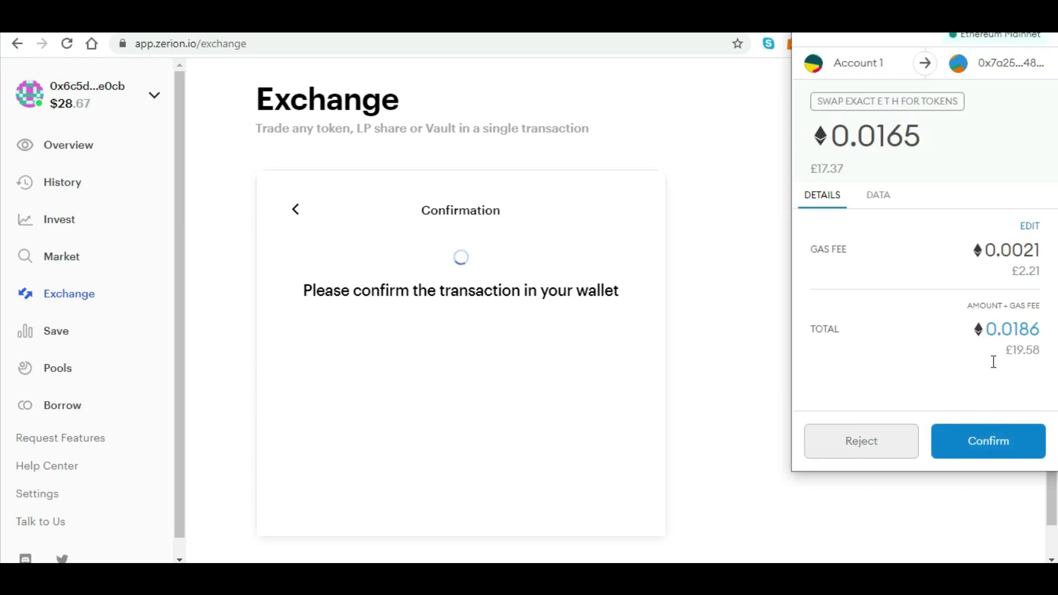
pyautogui.click(1018, 441)
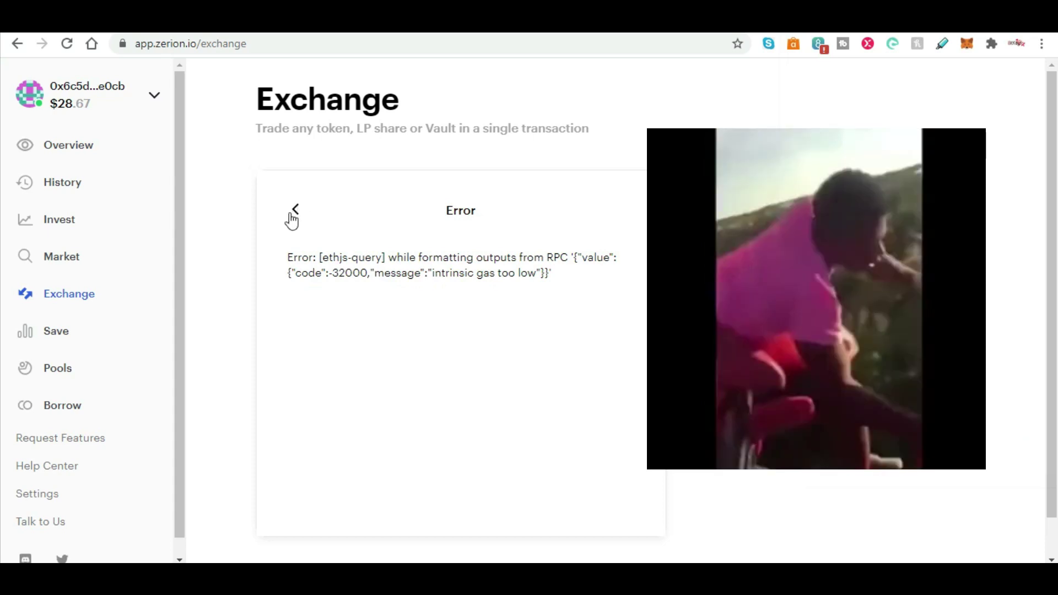
# Return to the 0.0165 ETH-to-LINK form and view the Uniswap route details
pyautogui.click(297, 210)
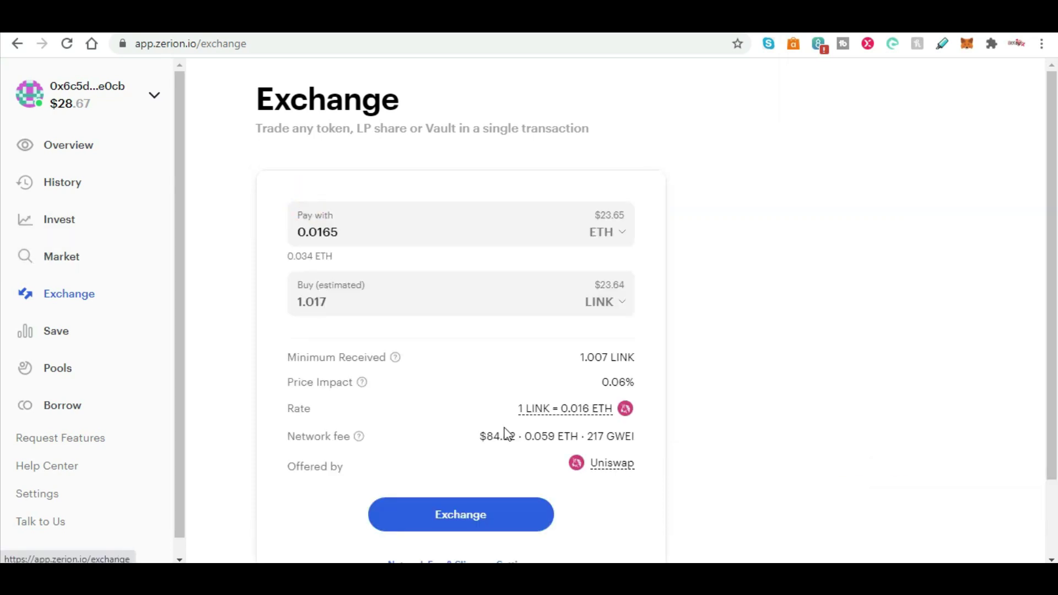
pyautogui.click(611, 465)
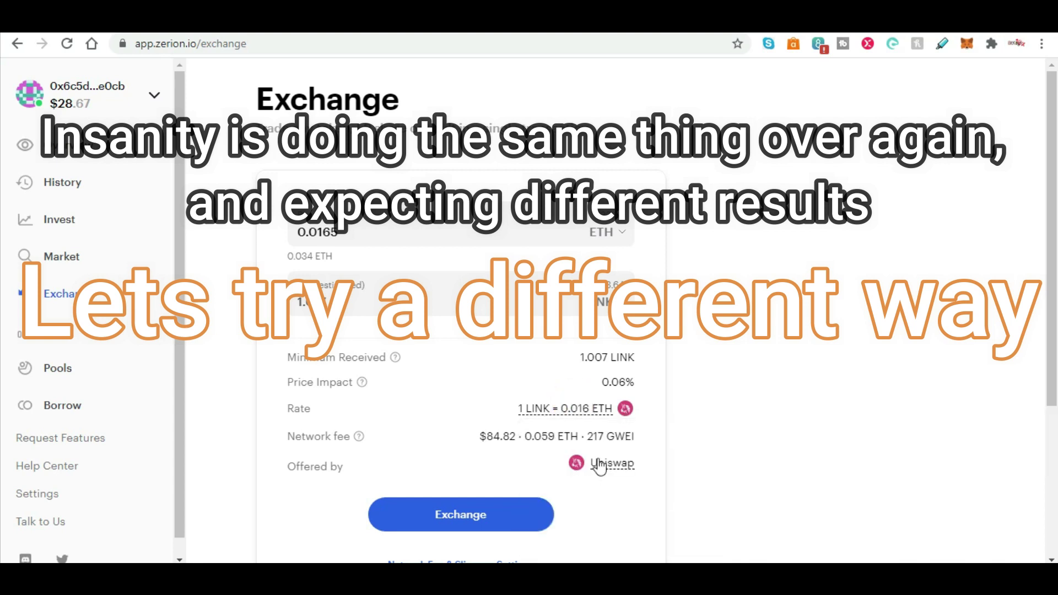
# Set max slippage to 5% and gas to Slow 92 GWEI, then submit the ETH-to-LINK swap
pyautogui.scroll(-2, 590, 445)
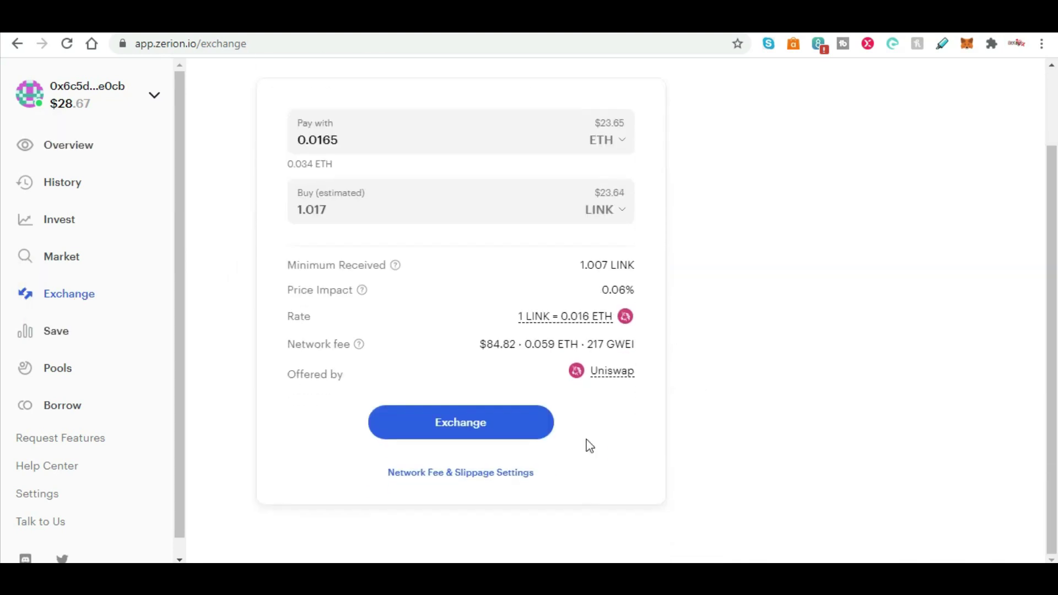
pyautogui.click(504, 473)
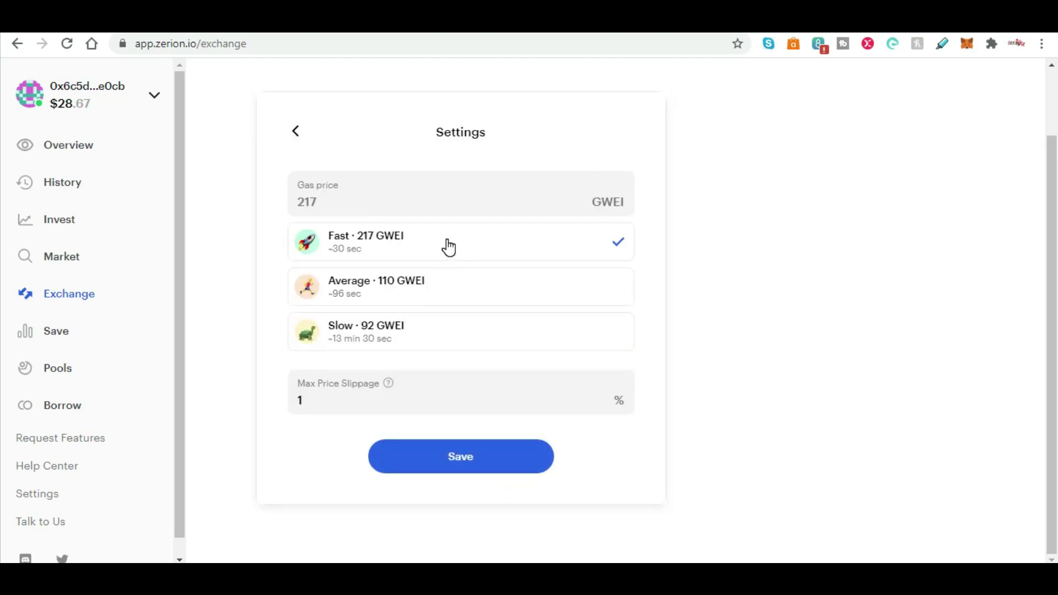
pyautogui.click(442, 397)
pyautogui.write('5')
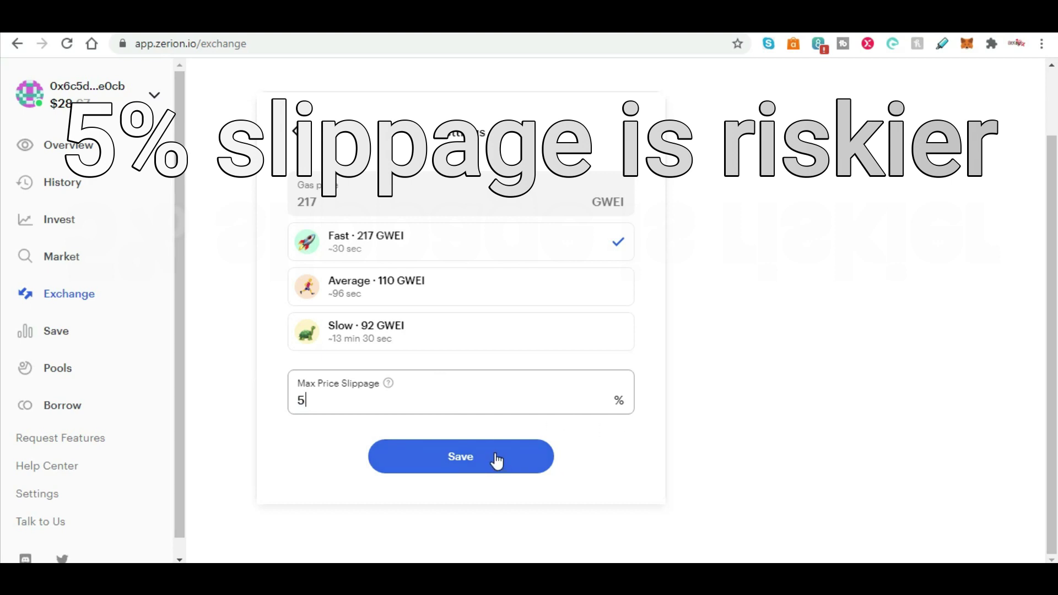
pyautogui.click(462, 328)
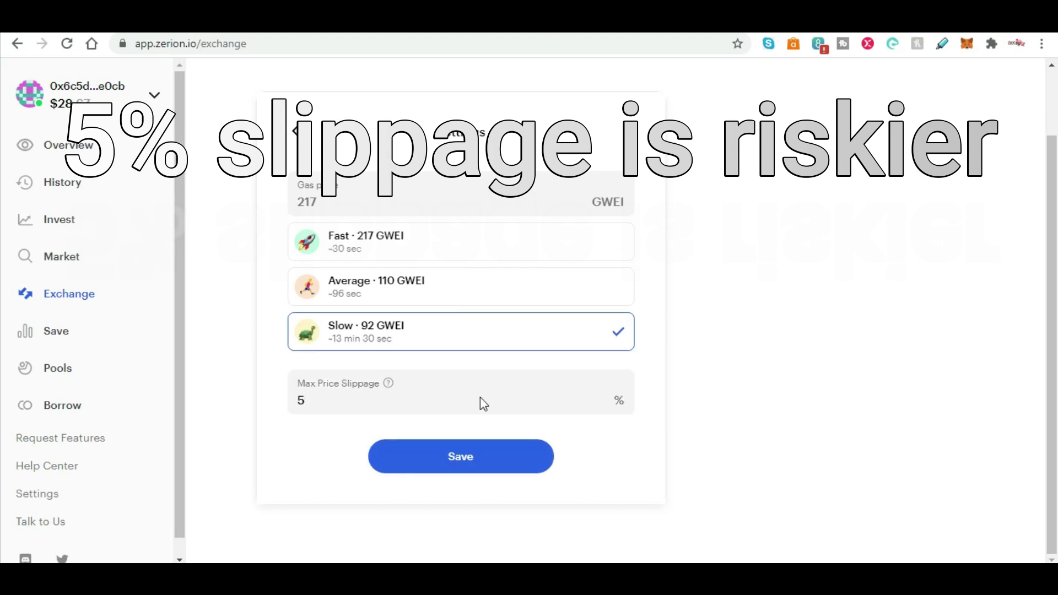
pyautogui.click(503, 463)
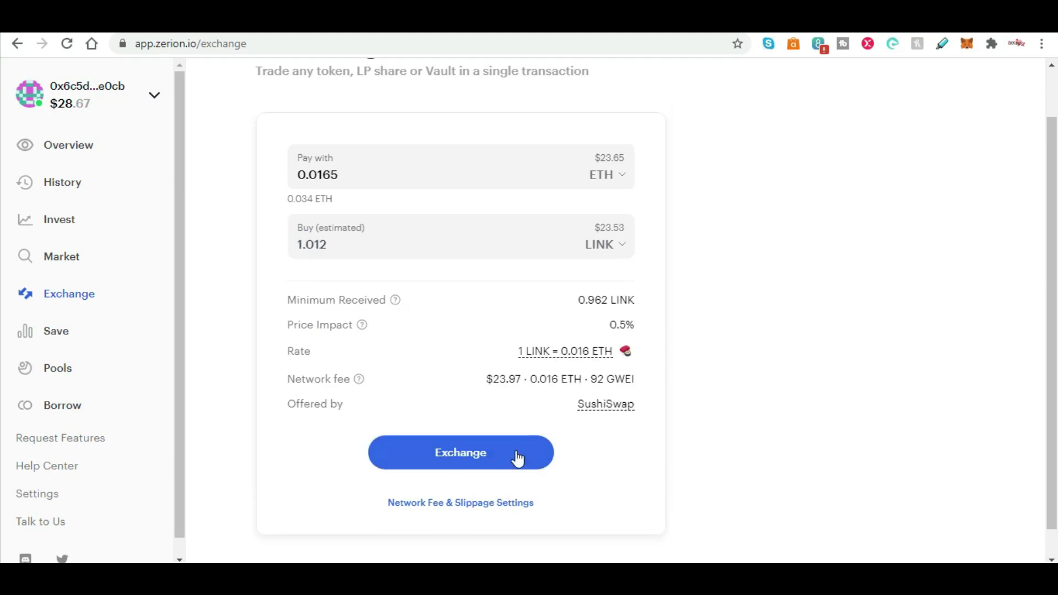
pyautogui.click(518, 459)
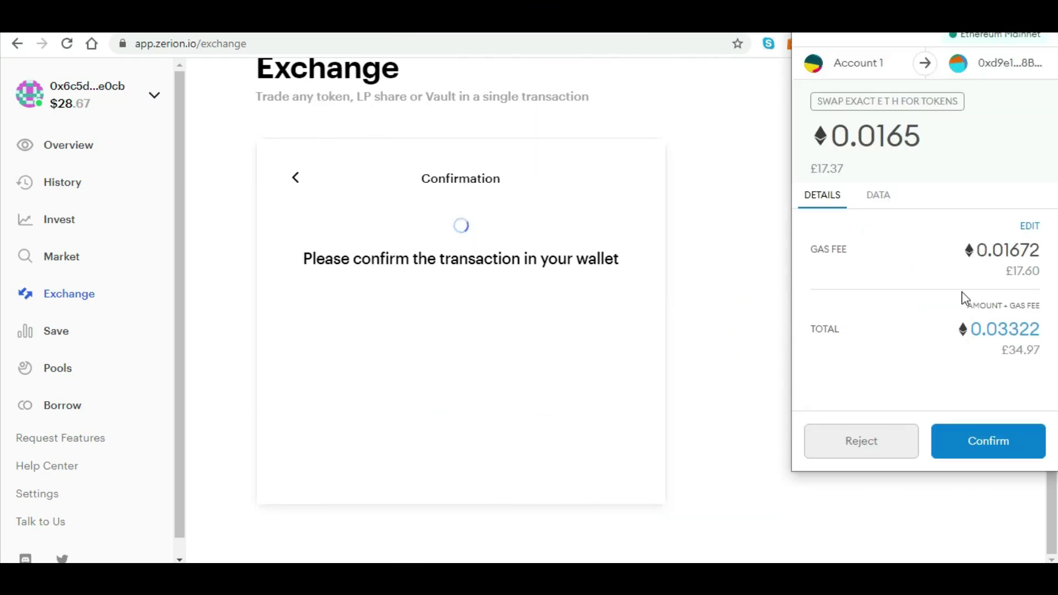
# Confirm the swap in the MetaMask popup so the 1.012 LINK purchase is submitted
pyautogui.click(1029, 447)
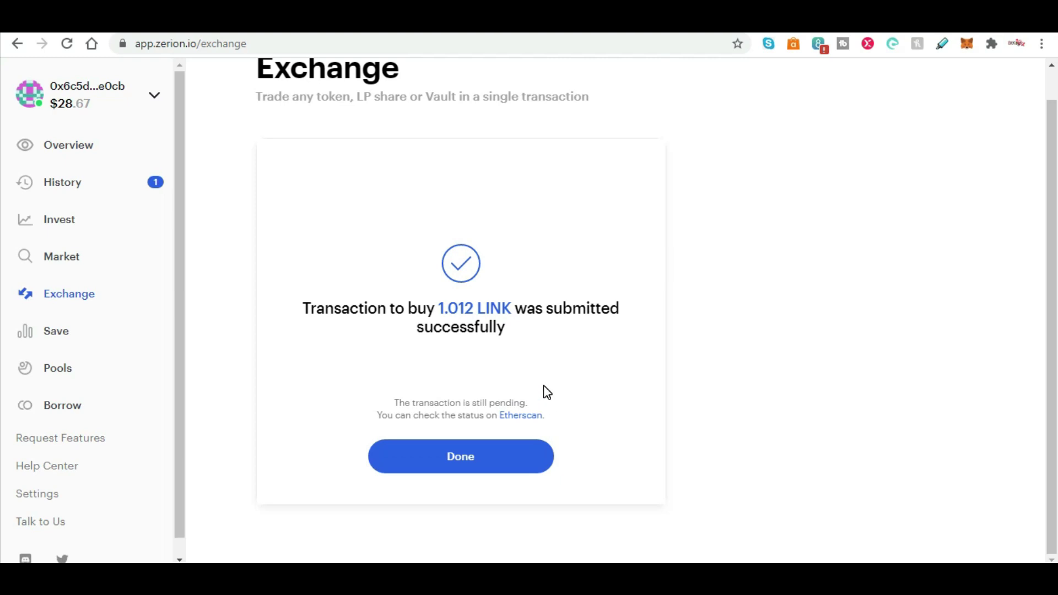
# Dismiss the Zerion success card to reset the exchange form
pyautogui.click(519, 464)
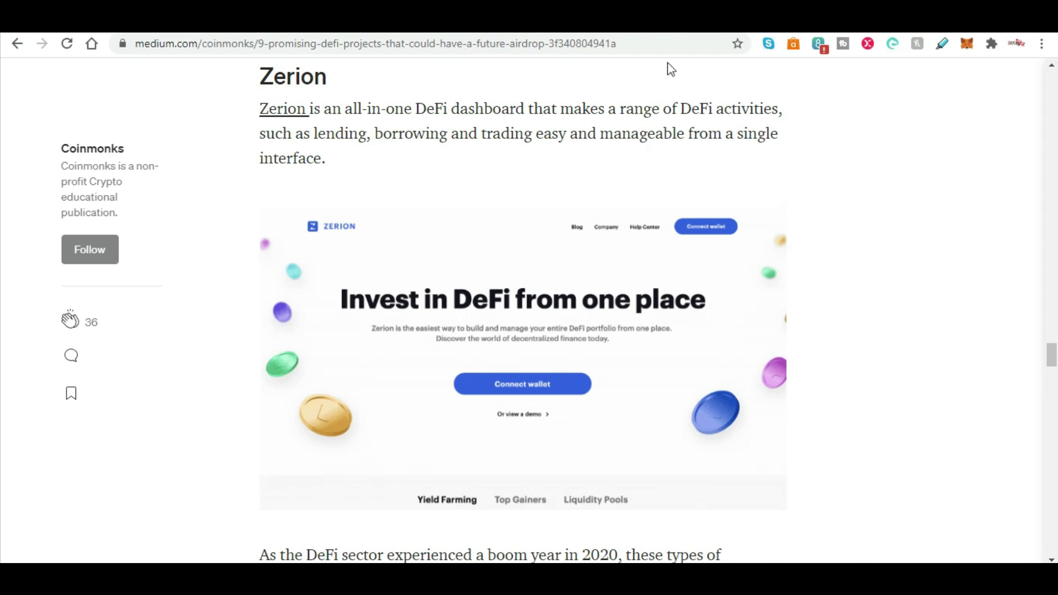
# In a new tab, search CoinGecko for 'aave' and open the Aave (AAVE) coin page
pyautogui.hotkey('ctrl', 't')
pyautogui.click(650, 45)
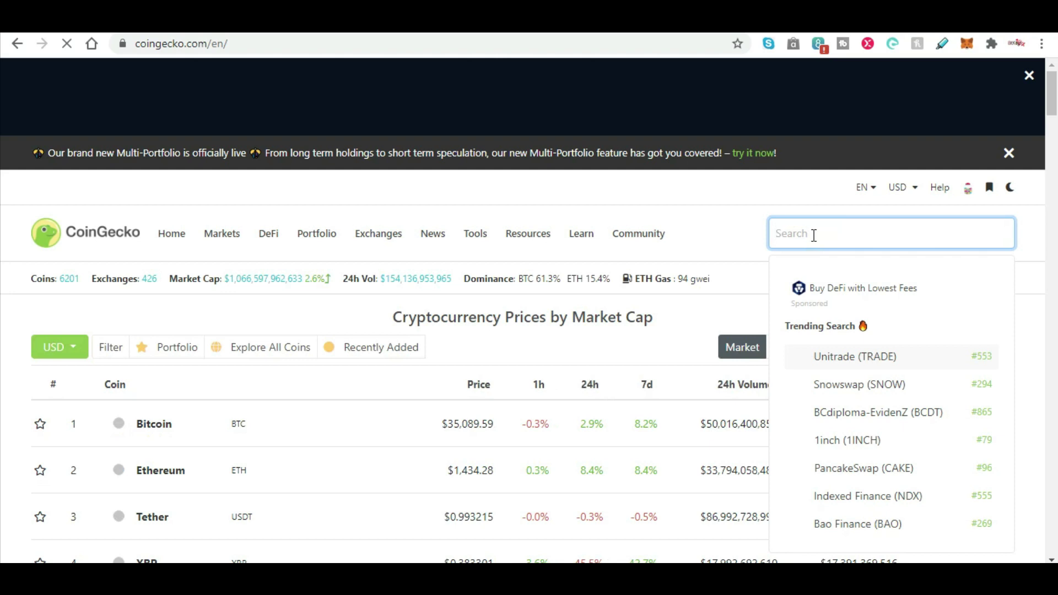
pyautogui.write('aa')
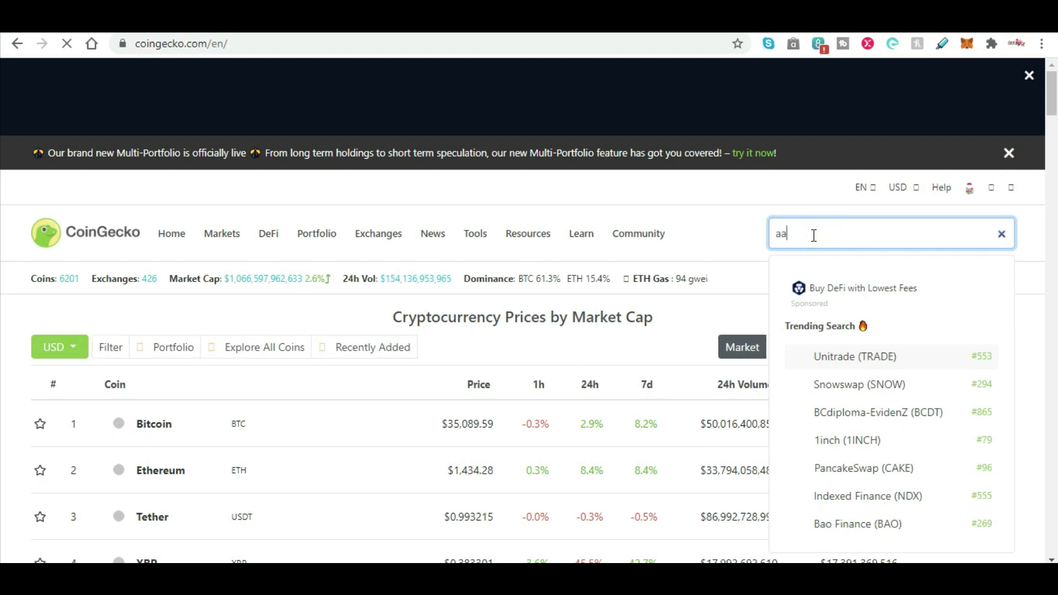
pyautogui.write('ve')
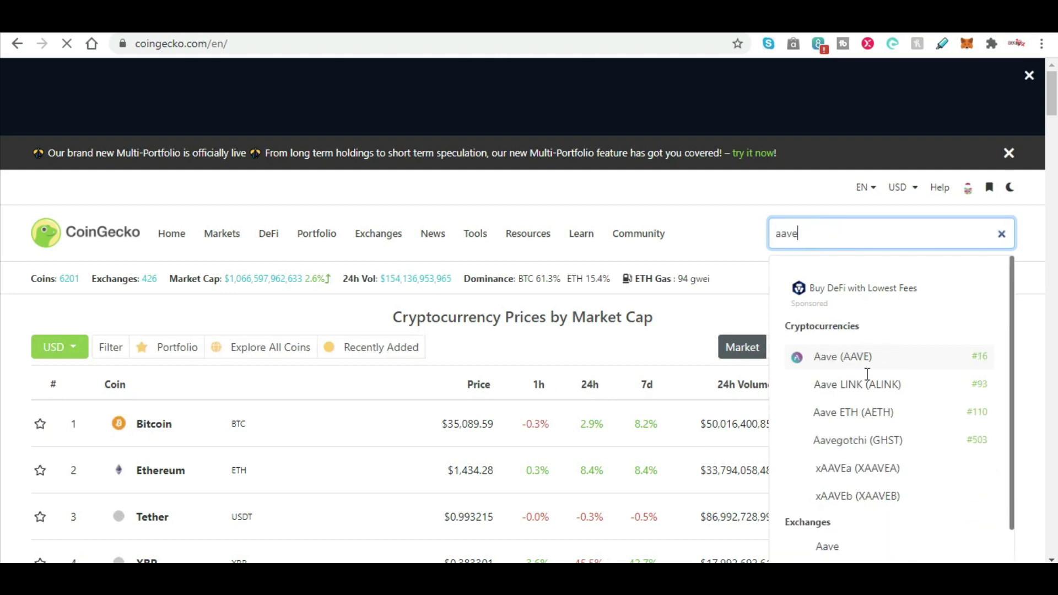
pyautogui.click(864, 360)
# Switch Aave's price chart to the 1y range
pyautogui.scroll(-5, 529, 410)
pyautogui.scroll(8, 528, 411)
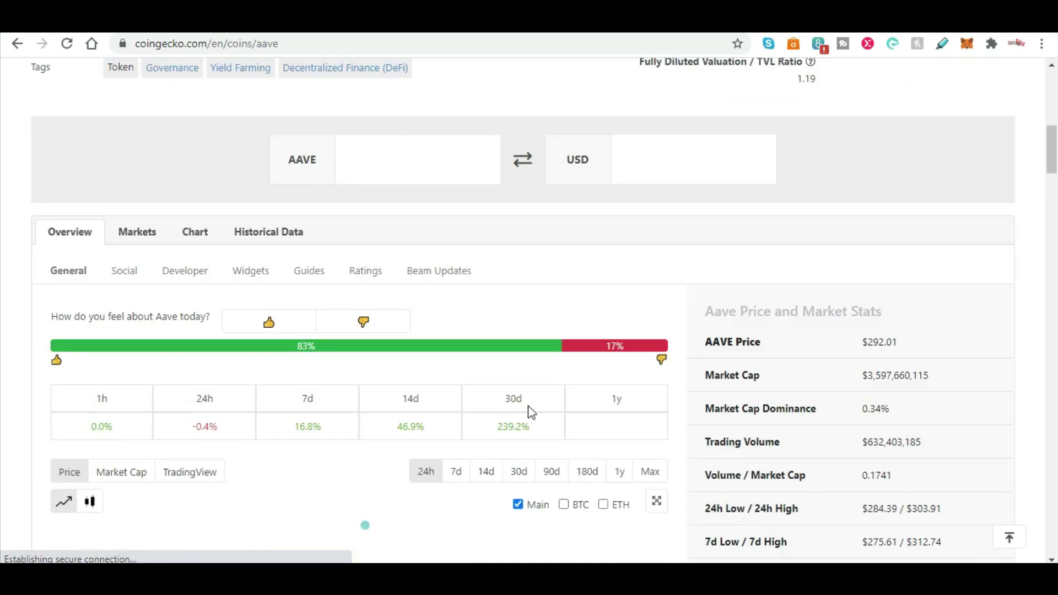
pyautogui.scroll(-5, 528, 412)
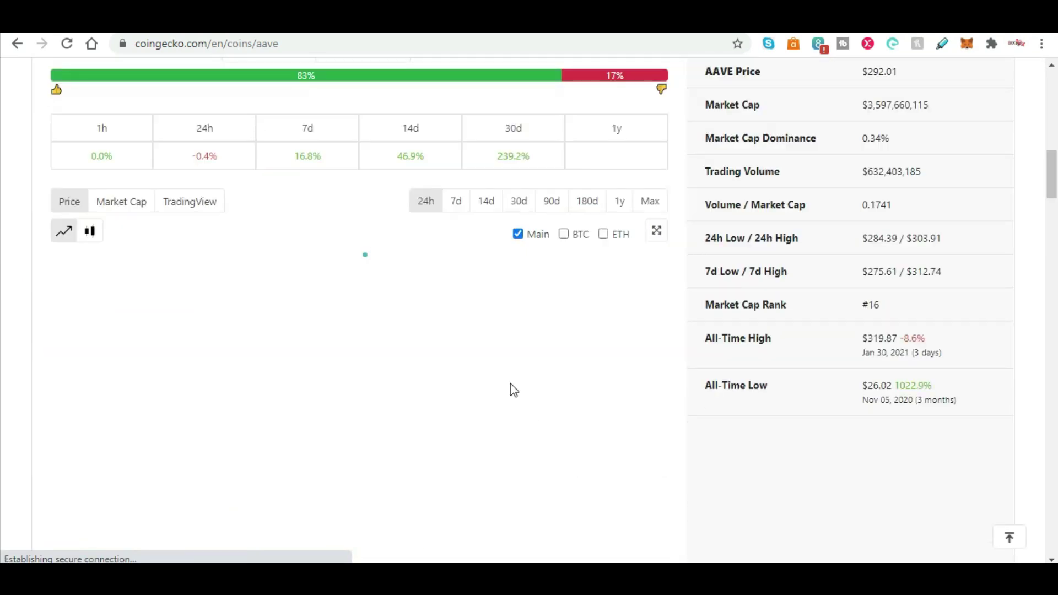
pyautogui.scroll(-2, 536, 381)
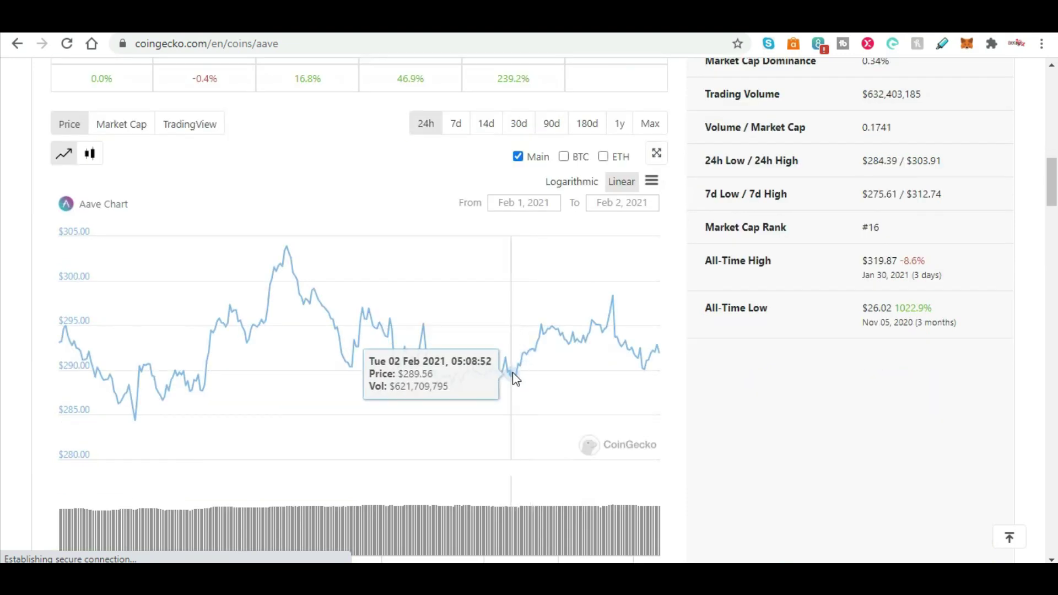
pyautogui.scroll(-2, 579, 385)
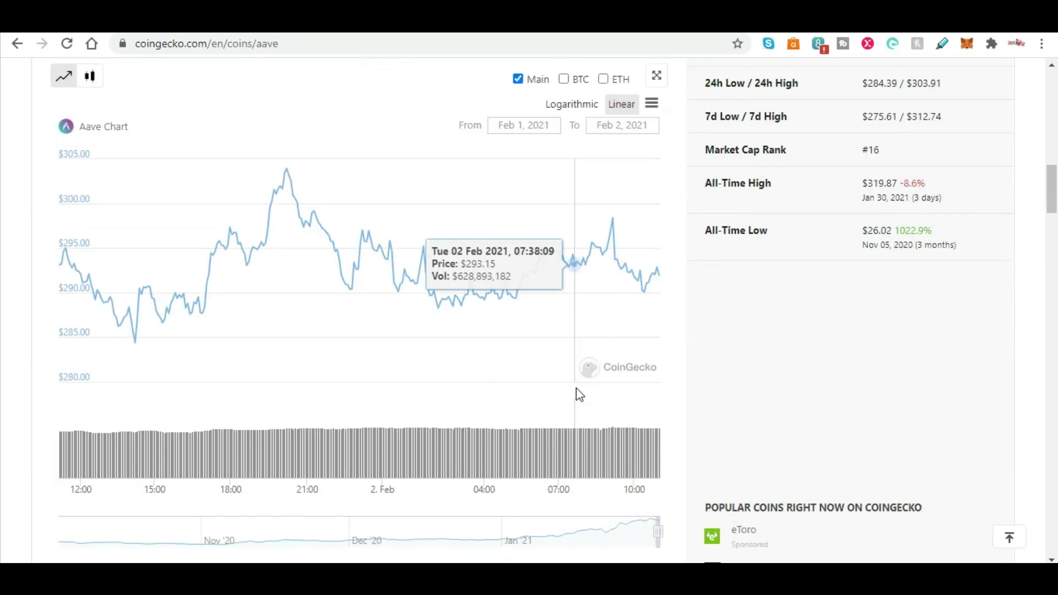
pyautogui.scroll(-4, 596, 448)
pyautogui.scroll(15, 590, 425)
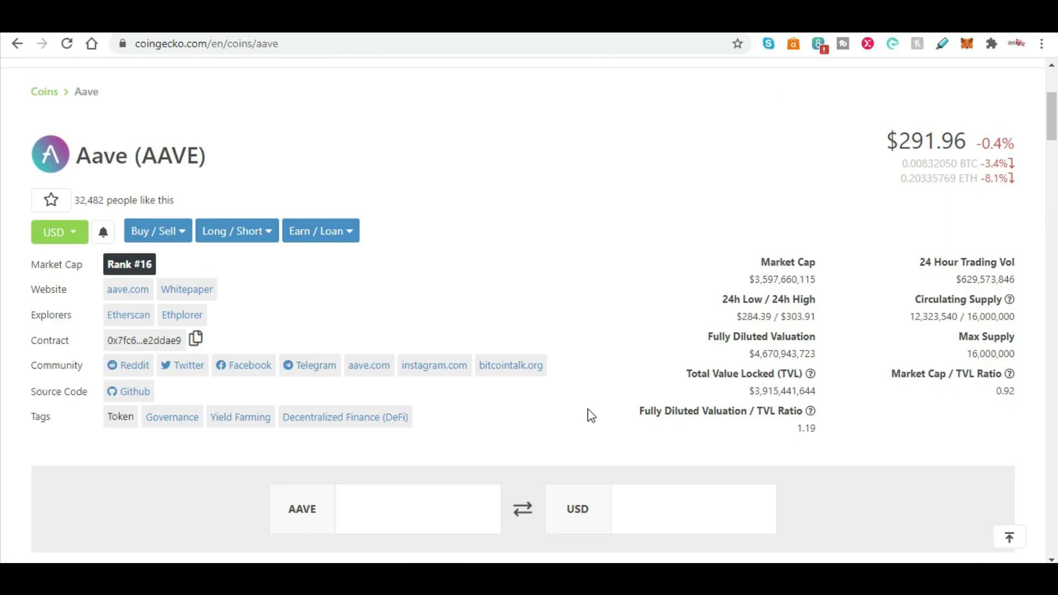
pyautogui.scroll(-15, 639, 302)
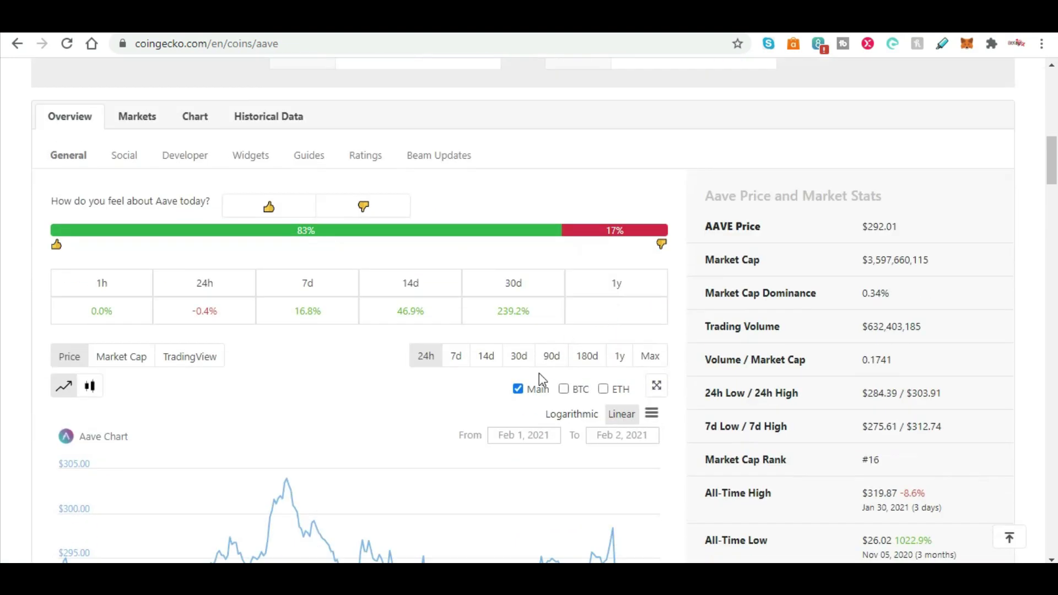
pyautogui.click(619, 204)
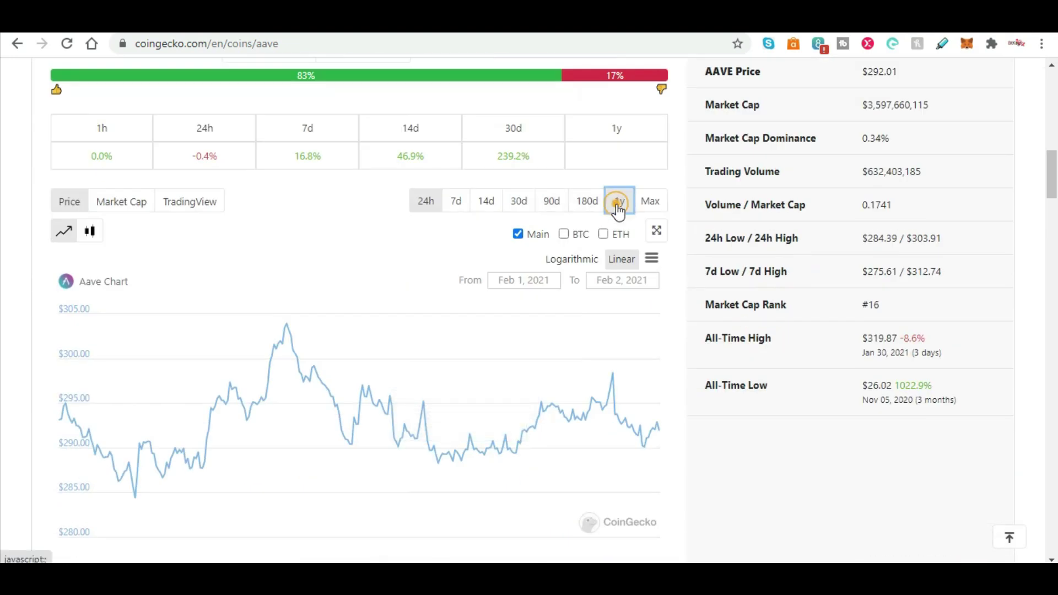
pyautogui.scroll(-2, 319, 215)
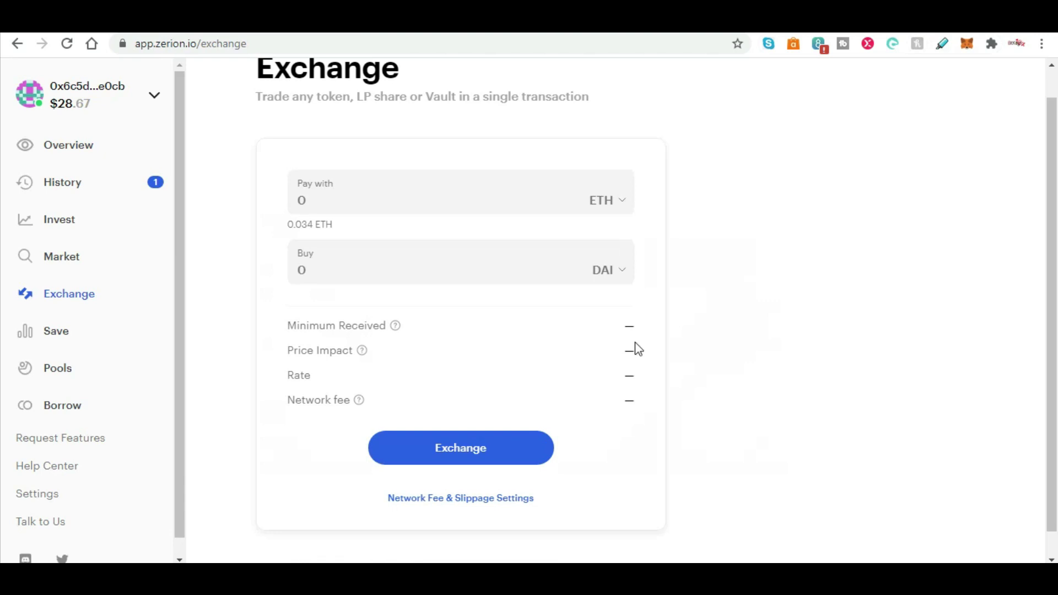
# Scroll the reset Zerion Exchange page back to the top
pyautogui.scroll(1, 587, 310)
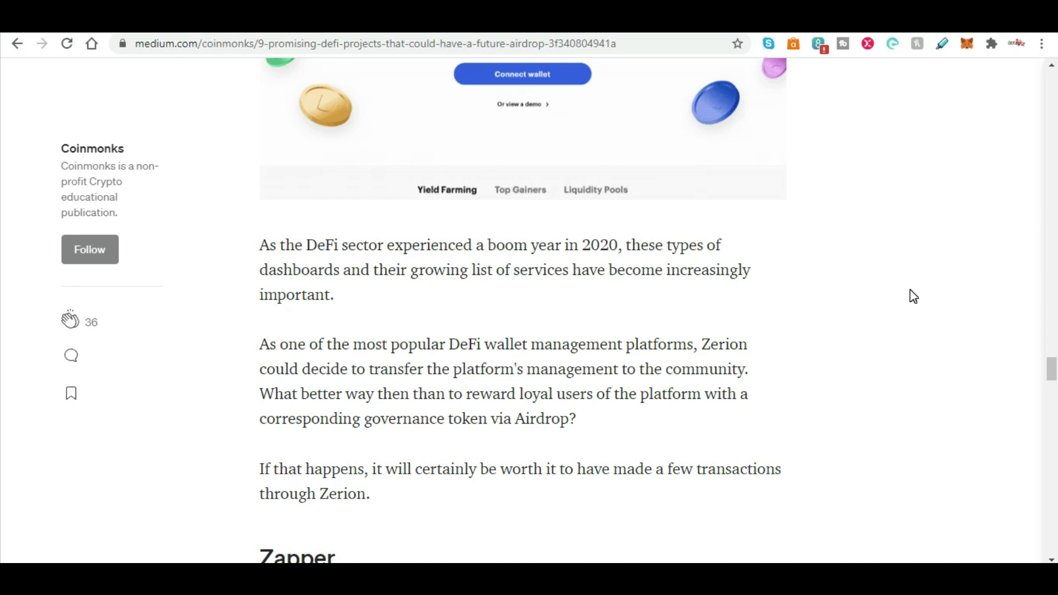
pyautogui.scroll(12, 914, 296)
pyautogui.scroll(-4, 914, 297)
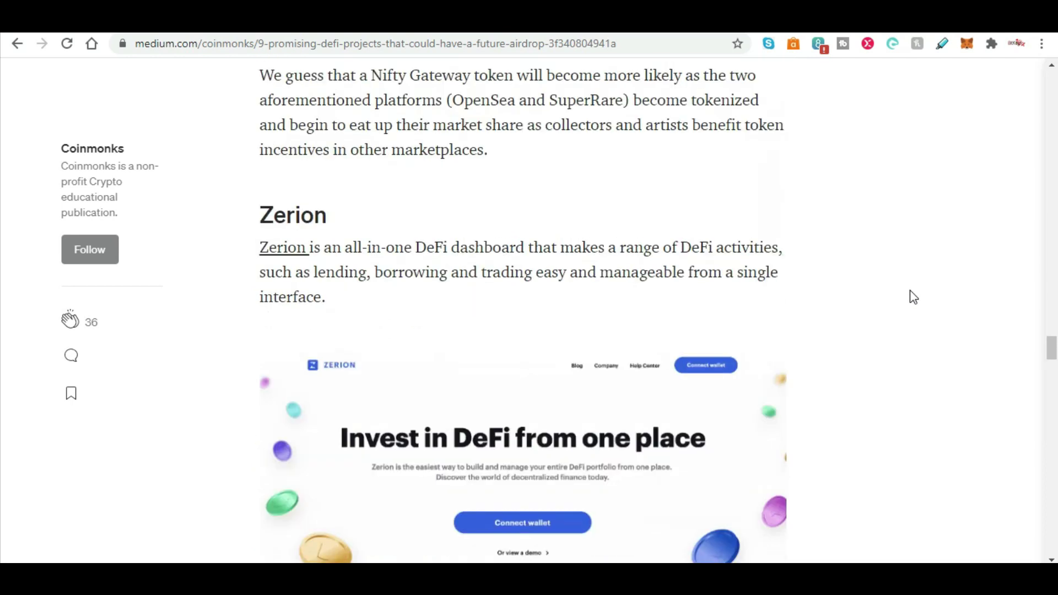
pyautogui.scroll(-3, 913, 296)
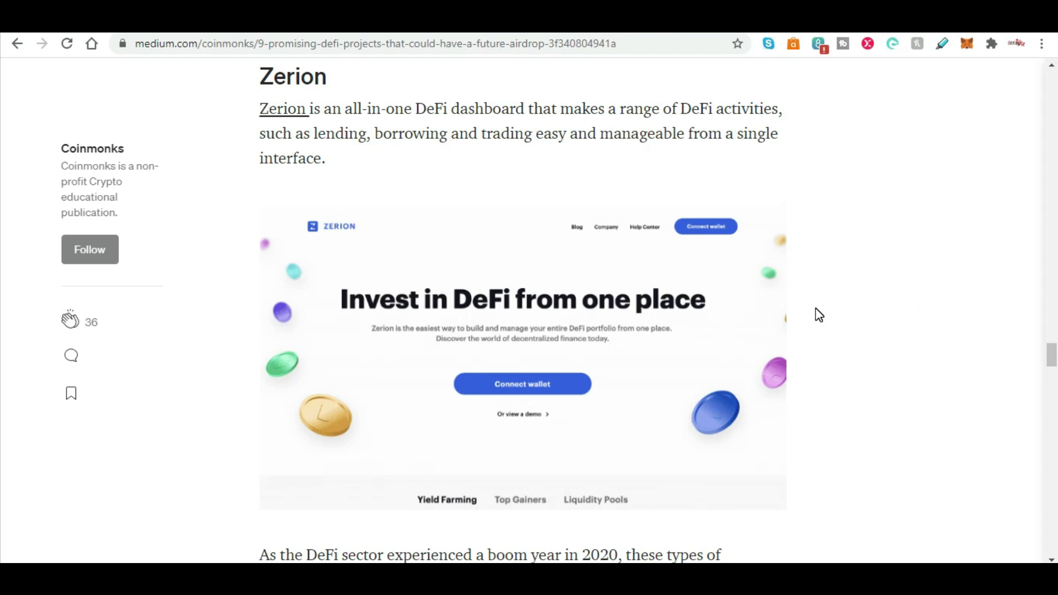
pyautogui.scroll(-3, 820, 314)
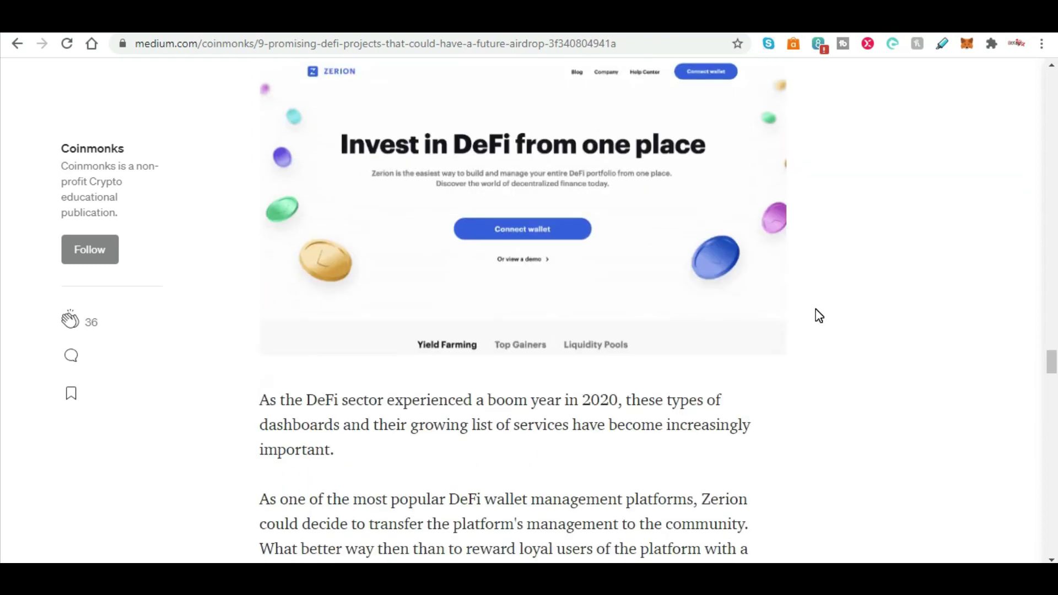